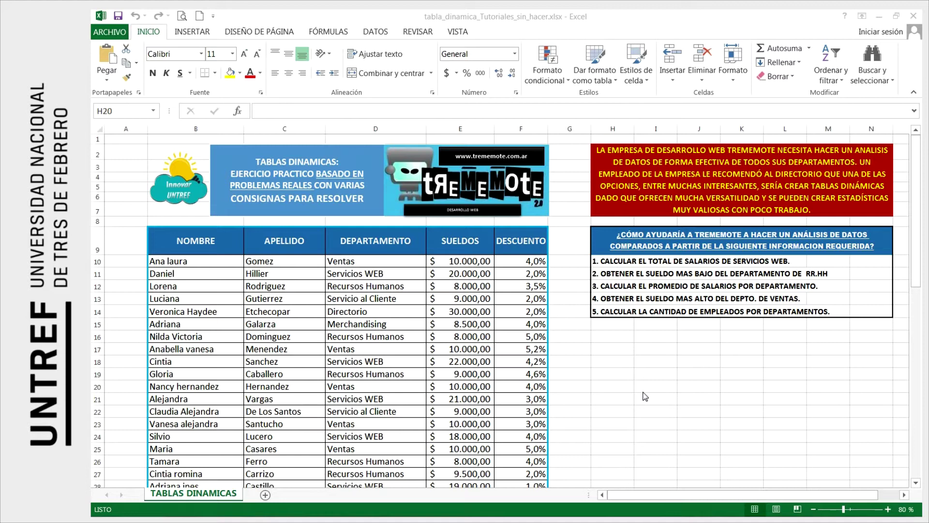
Step: Read the exercise statement, its title and the heading of the required data analysis
{"action": "left_click", "coordinate": [648, 178]}
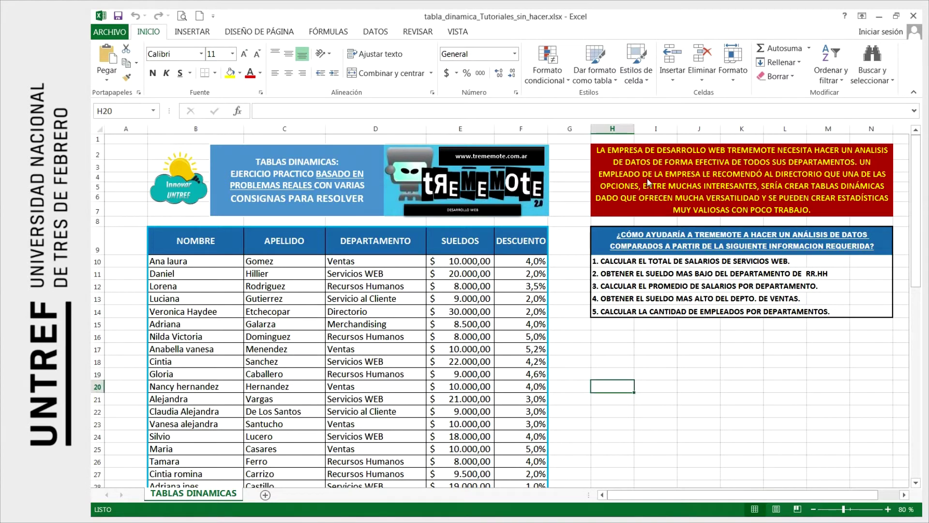
{"action": "left_click", "coordinate": [647, 178]}
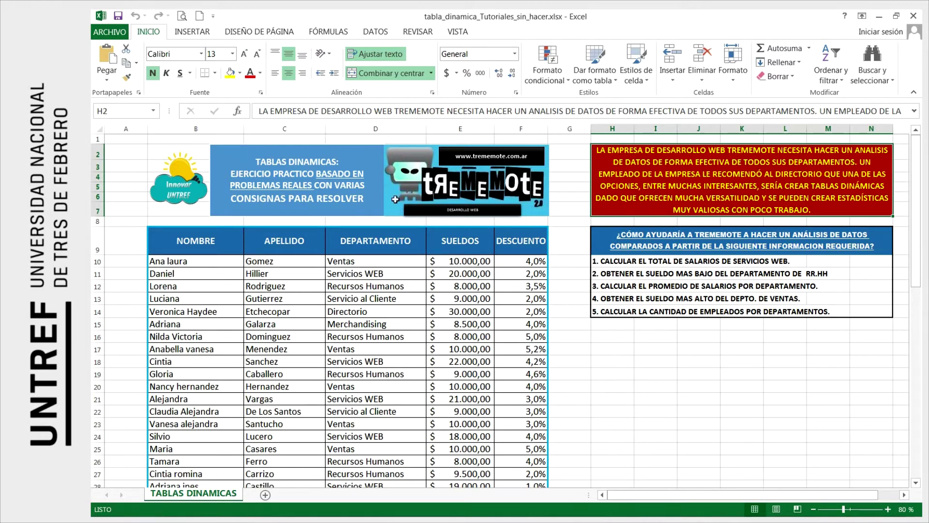
{"action": "left_click", "coordinate": [322, 182]}
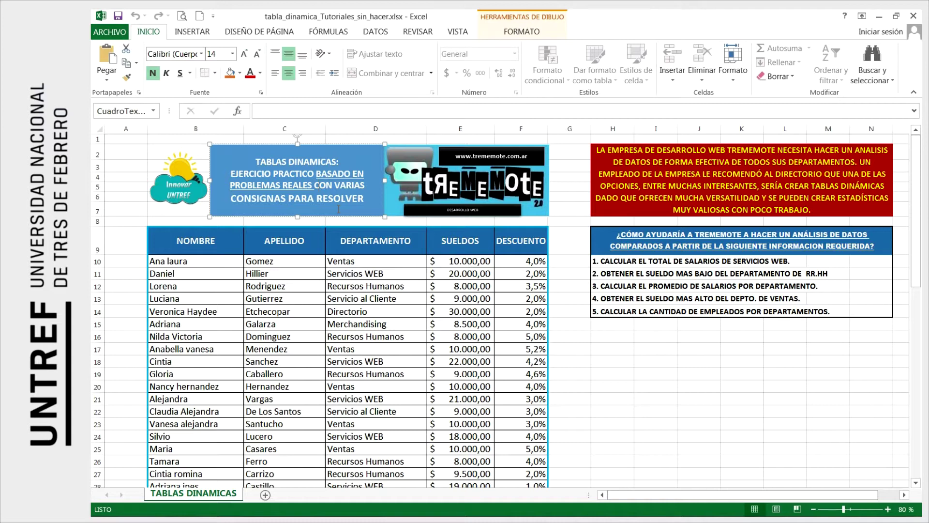
{"action": "left_click", "coordinate": [668, 243]}
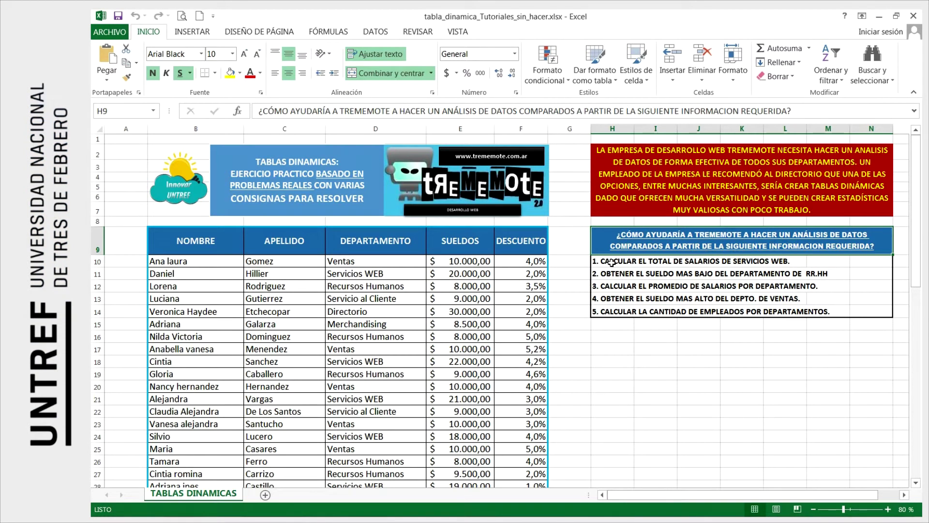
Step: Create a pivot table on a new worksheet from the employee table, range B9:F62 of the TABLAS DINAMICAS sheet
{"action": "left_click", "coordinate": [344, 337]}
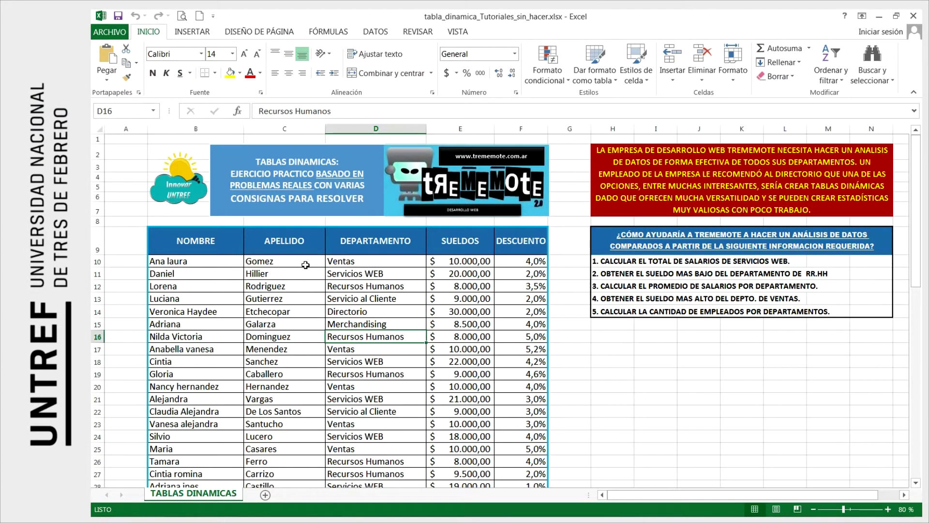
{"action": "left_click", "coordinate": [192, 32]}
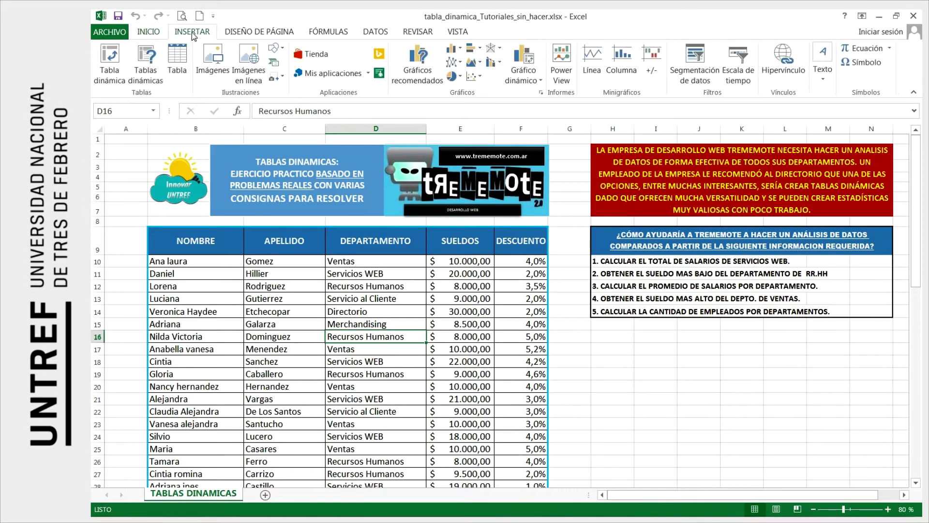
{"action": "left_click", "coordinate": [112, 74]}
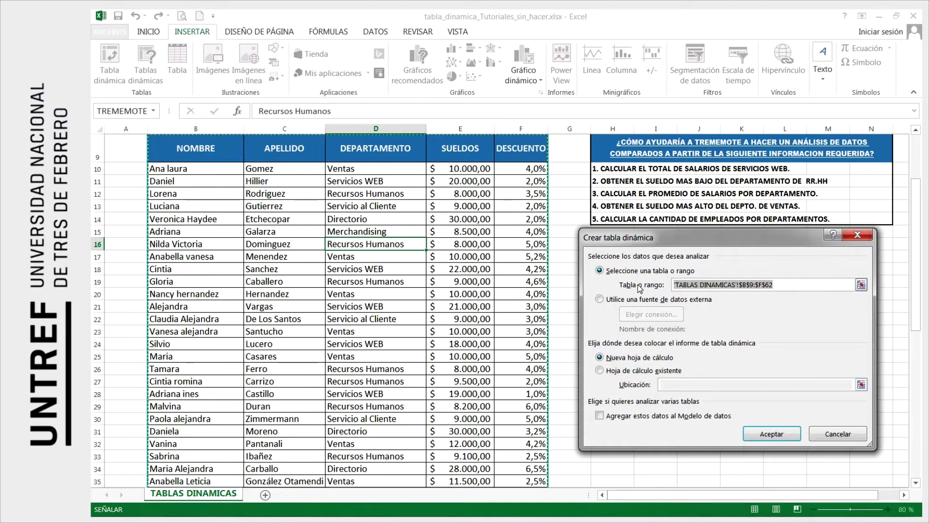
{"action": "scroll", "coordinate": [380, 316], "scroll_direction": "down", "scroll_amount": 7}
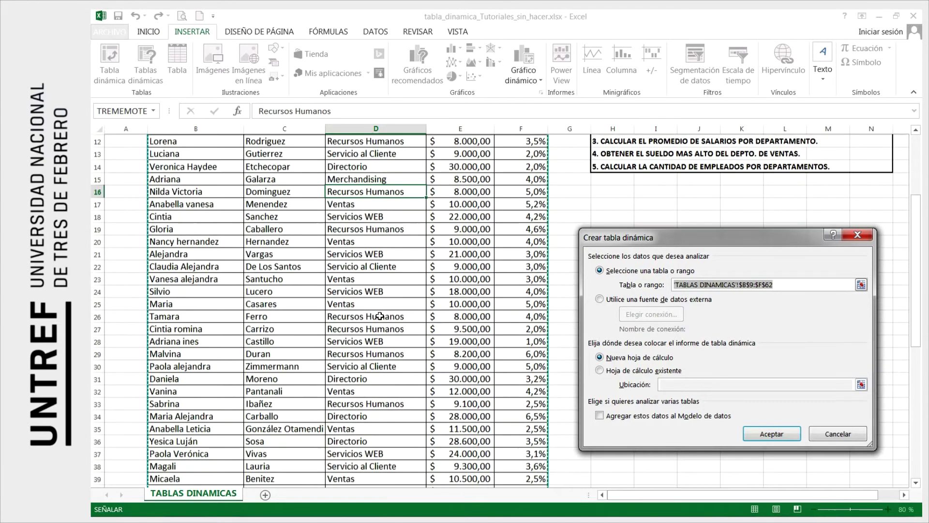
{"action": "scroll", "coordinate": [381, 315], "scroll_direction": "down", "scroll_amount": 4}
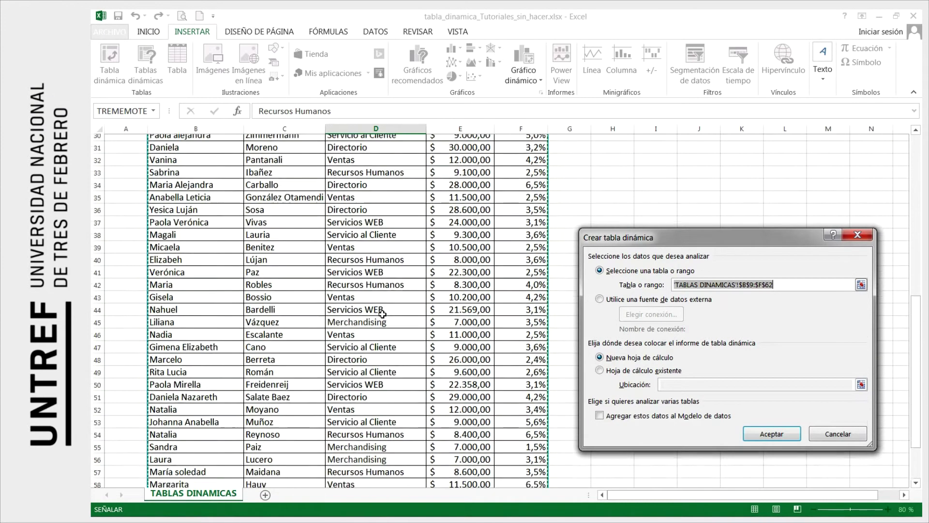
{"action": "scroll", "coordinate": [386, 309], "scroll_direction": "up", "scroll_amount": 14}
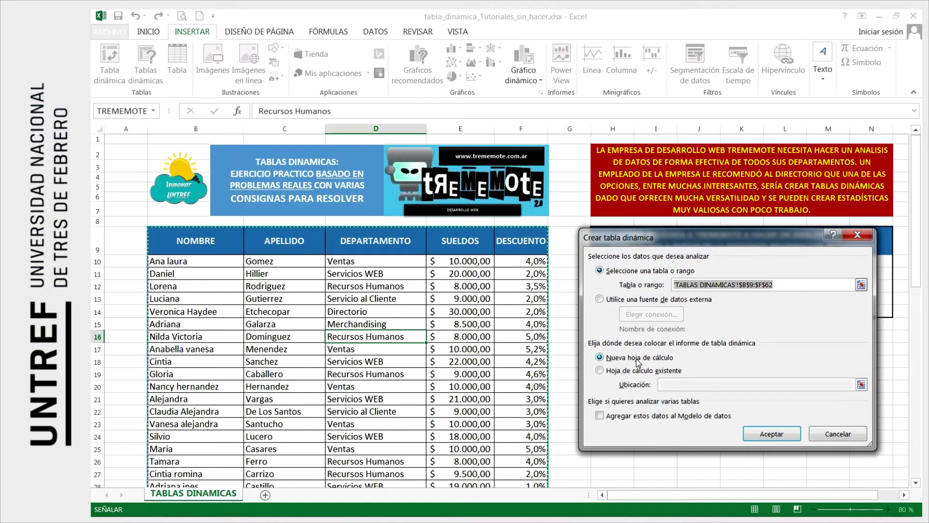
{"action": "left_click", "coordinate": [771, 434]}
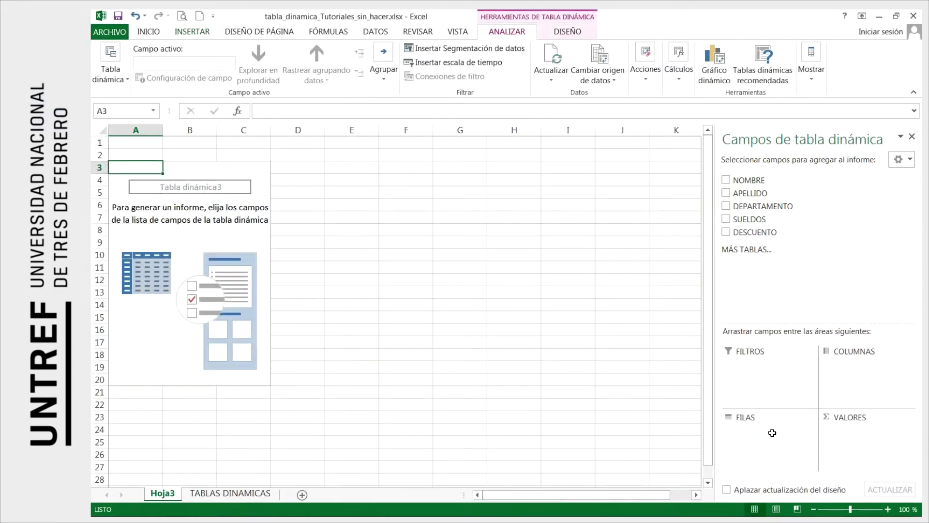
Step: Rename the new pivot table sheet as ANALISIS DE DATOS
{"action": "right_click", "coordinate": [162, 494]}
{"action": "left_click", "coordinate": [208, 372]}
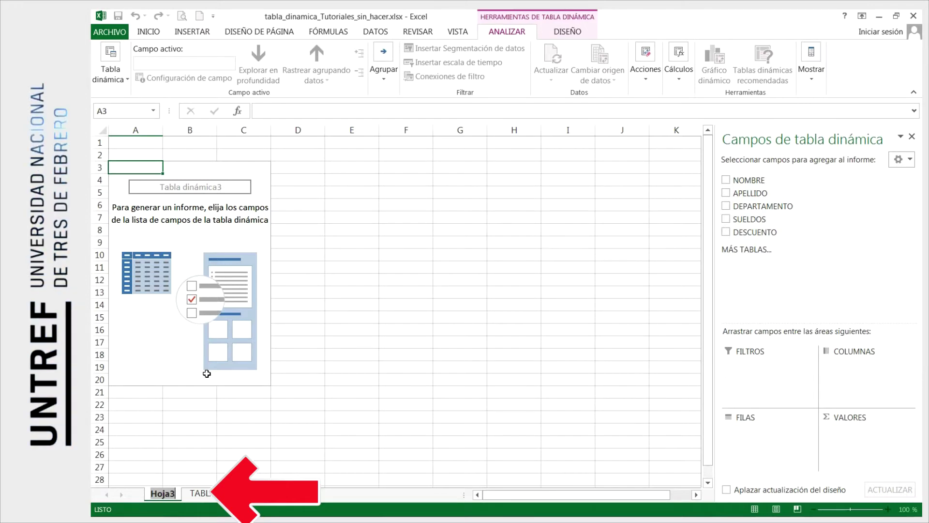
{"action": "key", "text": "BackSpace"}
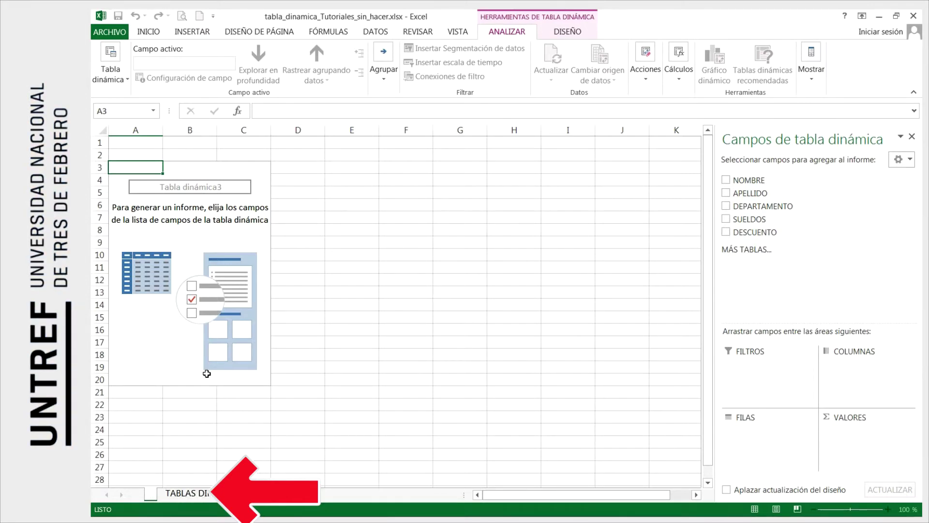
{"action": "type", "text": "ANALISIS DE DATOS"}
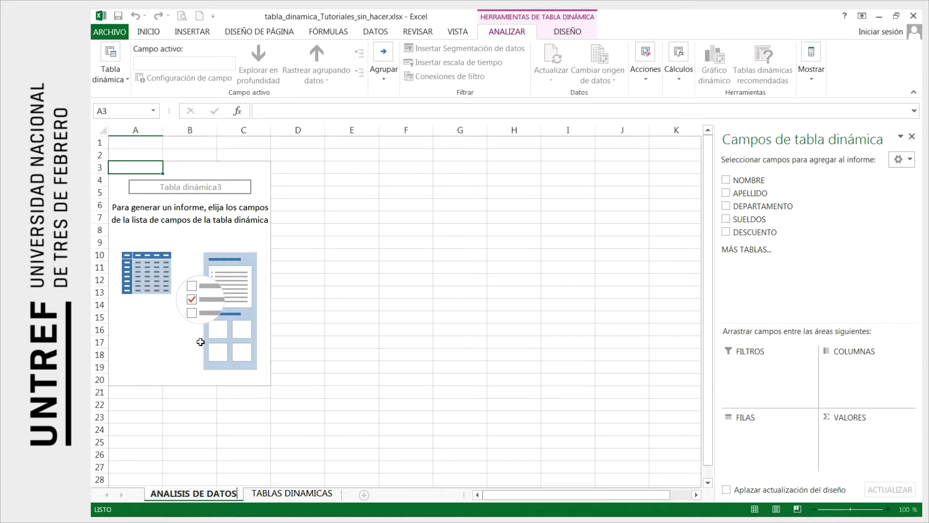
{"action": "key", "text": "Return"}
{"action": "left_click", "coordinate": [158, 232]}
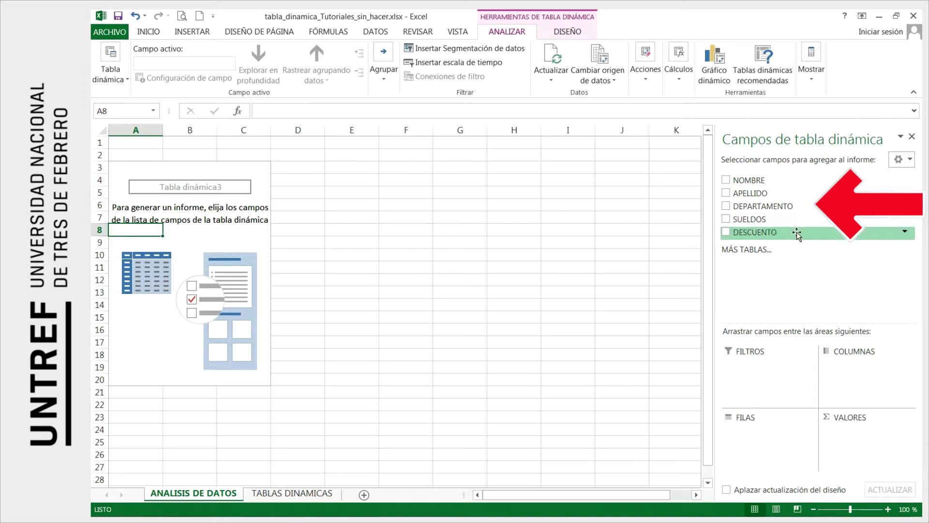
Step: Compare the pivot table's field names with the column headers of the source table on the TABLAS DINAMICAS sheet
{"action": "left_click", "coordinate": [278, 494]}
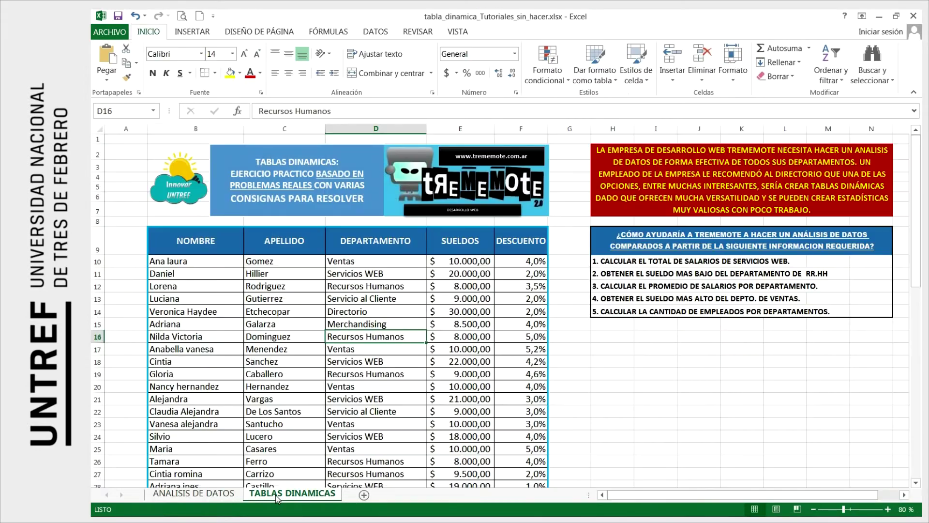
{"action": "left_click", "coordinate": [198, 242]}
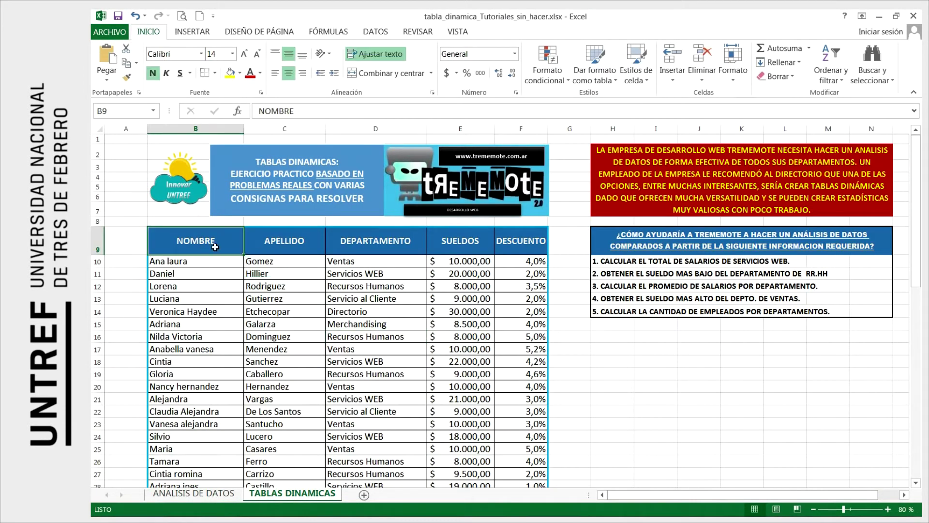
{"action": "left_click", "coordinate": [276, 240]}
{"action": "left_click", "coordinate": [361, 242]}
{"action": "left_click", "coordinate": [476, 243]}
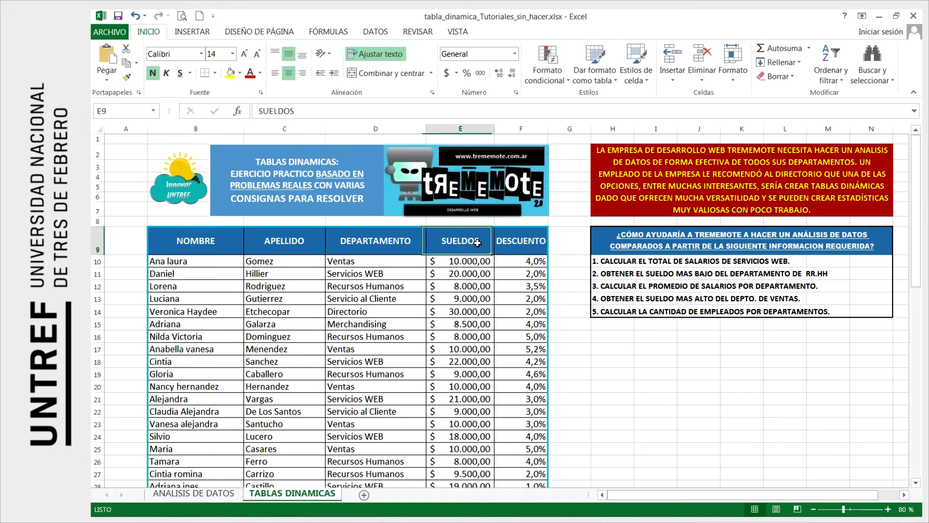
{"action": "left_click", "coordinate": [516, 245]}
{"action": "left_click", "coordinate": [208, 242]}
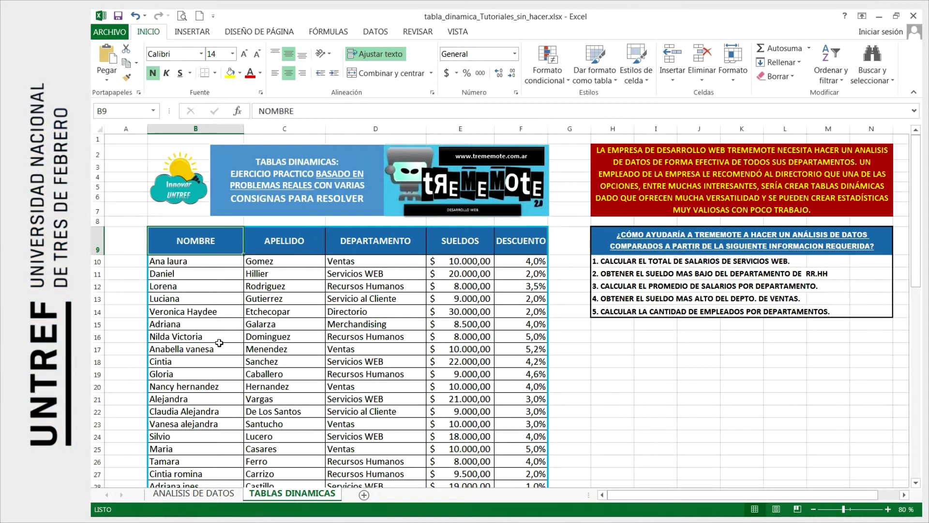
Step: On the ANALISIS DE DATOS sheet, summarize SUELDOS as pivot table values and split them by DEPARTAMENTO in columns
{"action": "left_click", "coordinate": [202, 498]}
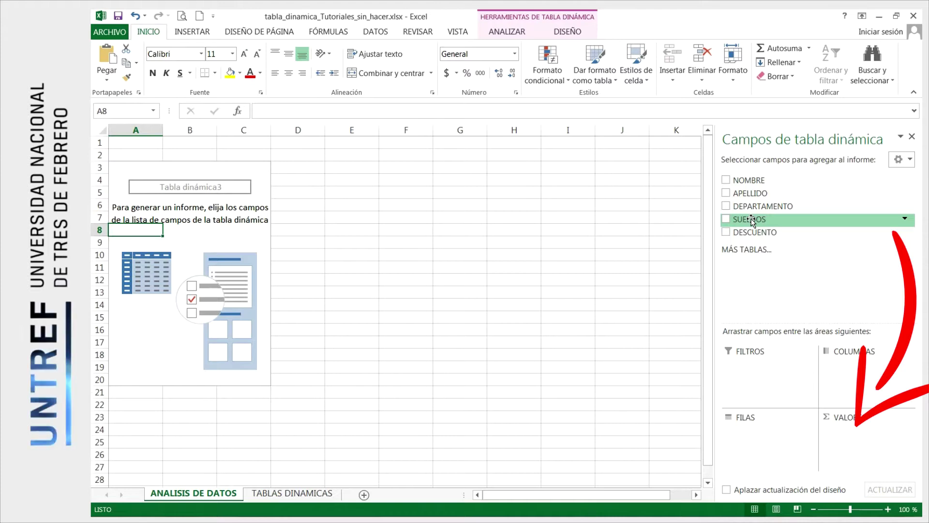
{"action": "left_click_drag", "start_coordinate": [752, 221], "coordinate": [853, 437]}
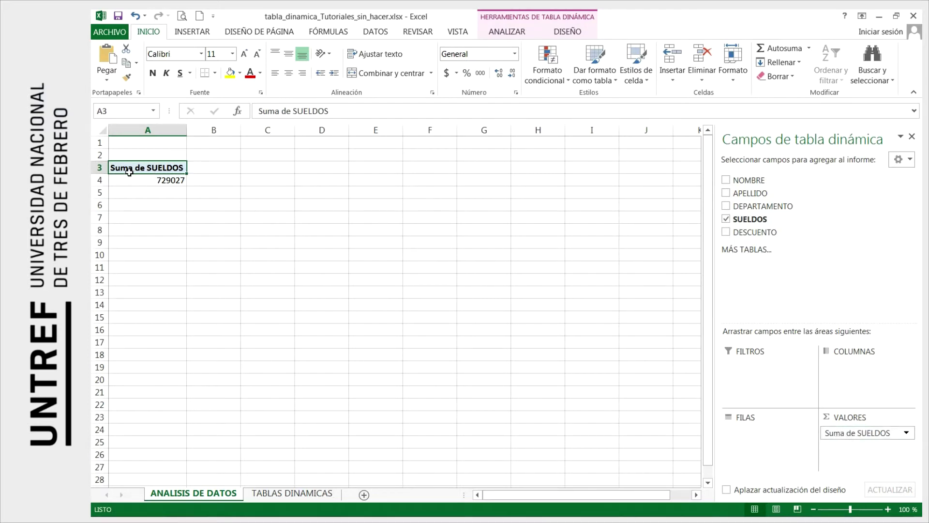
{"action": "left_click", "coordinate": [165, 181]}
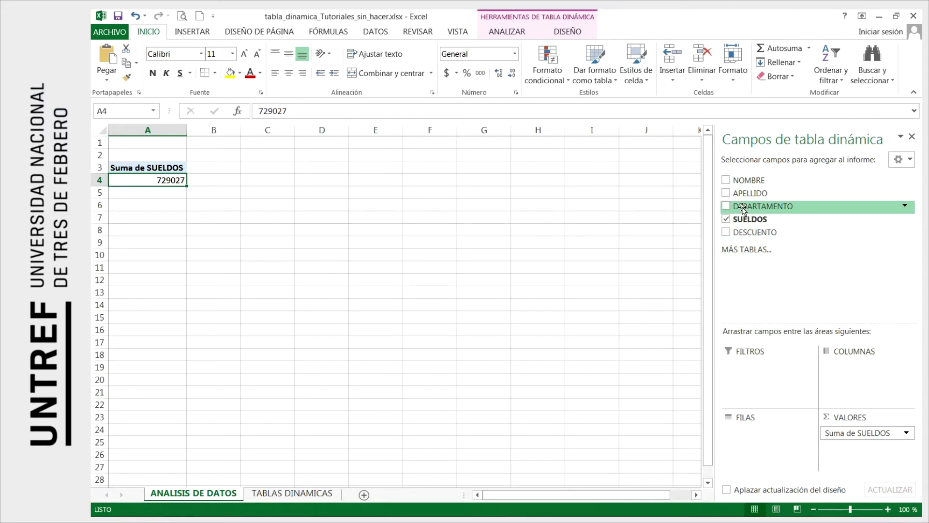
{"action": "left_click_drag", "start_coordinate": [744, 209], "coordinate": [859, 371]}
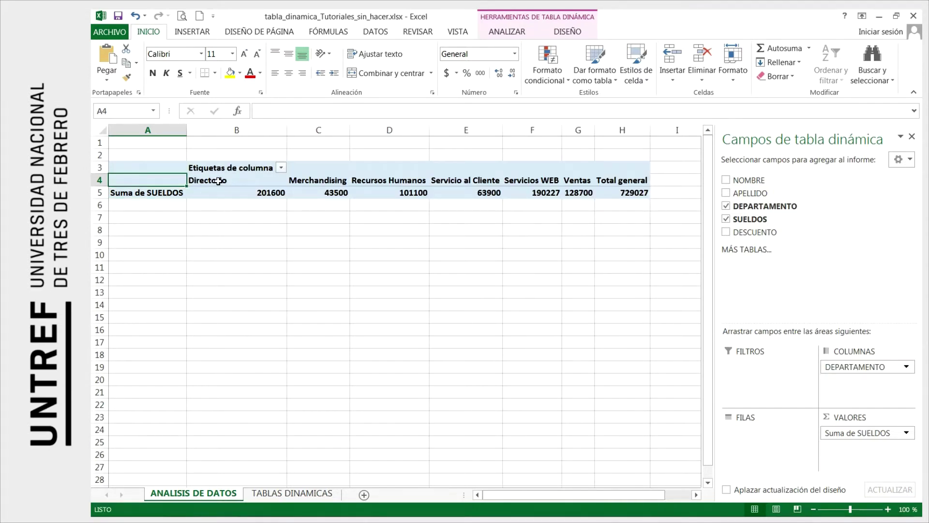
Step: Examine the department column labels and the general total of the salary pivot table
{"action": "left_click", "coordinate": [218, 182]}
{"action": "left_click", "coordinate": [329, 180]}
{"action": "left_click", "coordinate": [388, 182]}
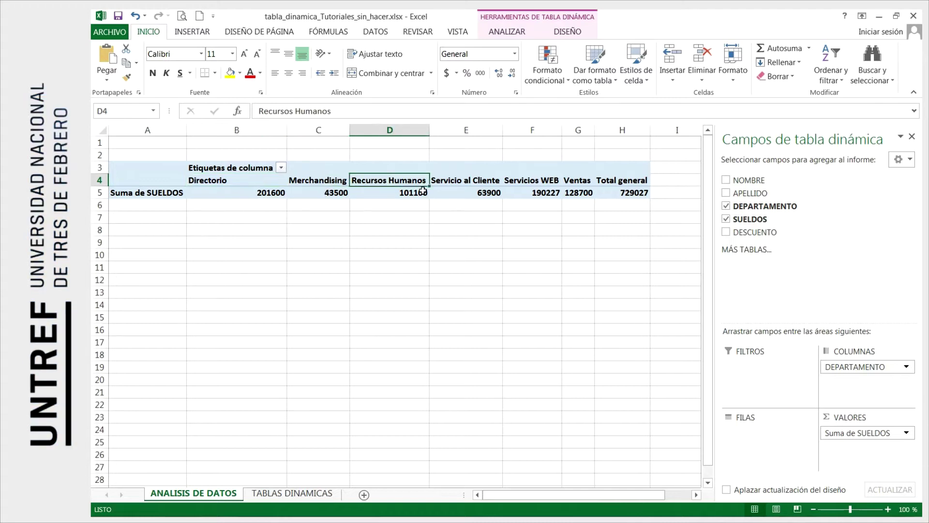
{"action": "left_click", "coordinate": [477, 180]}
{"action": "left_click", "coordinate": [511, 182]}
{"action": "left_click", "coordinate": [579, 181]}
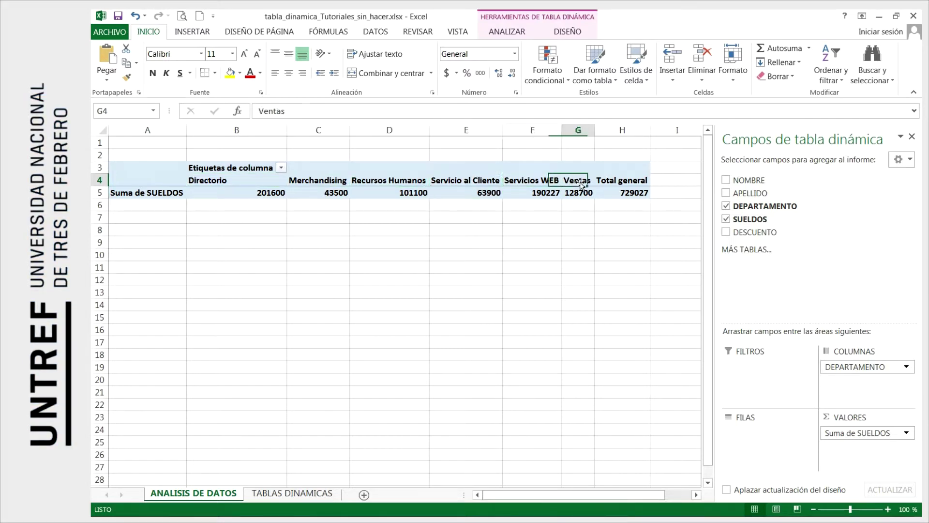
{"action": "left_click", "coordinate": [628, 180]}
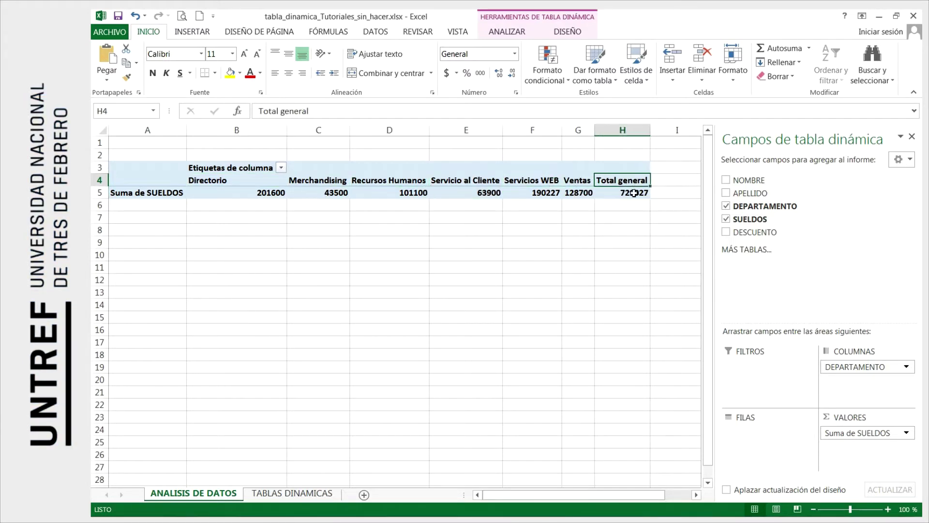
{"action": "left_click", "coordinate": [634, 192]}
{"action": "left_click", "coordinate": [627, 181]}
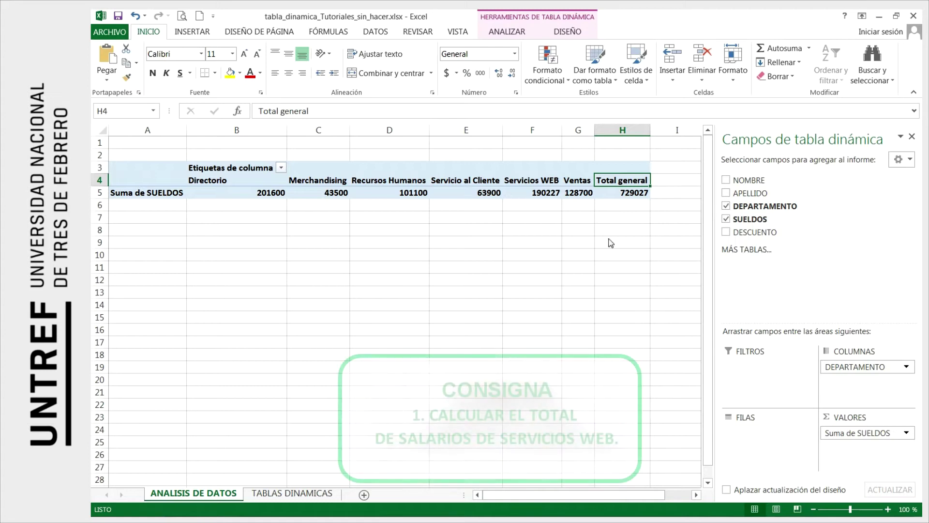
Step: Move DEPARTAMENTO from the pivot table's columns to its rows and check the salary total for Servicios WEB
{"action": "left_click_drag", "start_coordinate": [856, 370], "coordinate": [754, 435]}
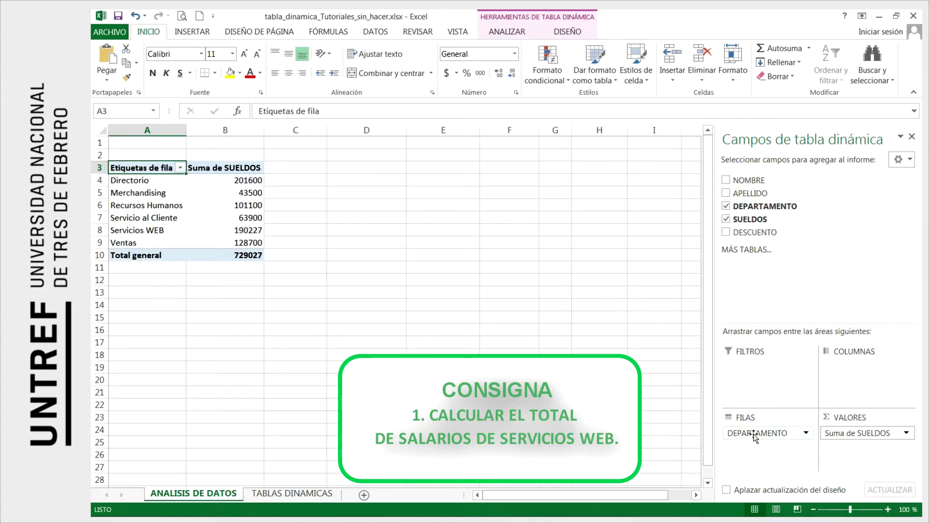
{"action": "left_click", "coordinate": [130, 175]}
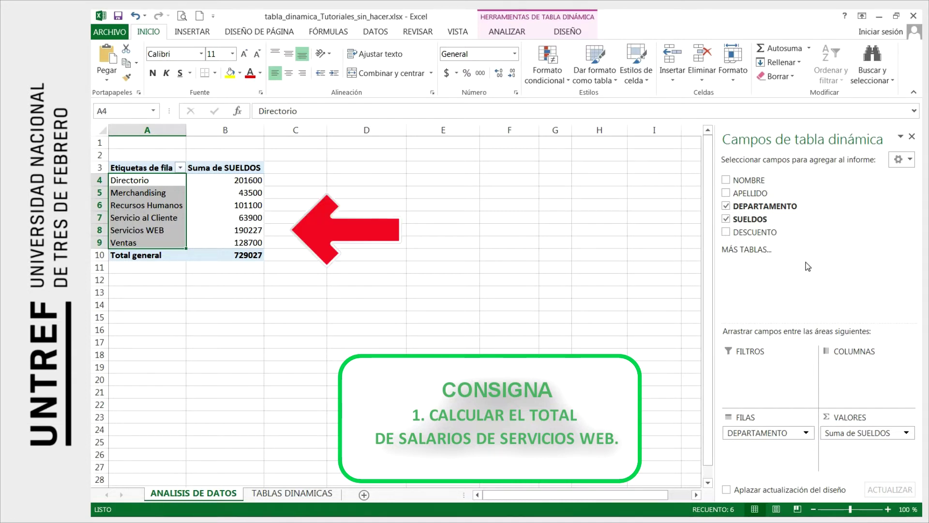
{"action": "left_click", "coordinate": [252, 206]}
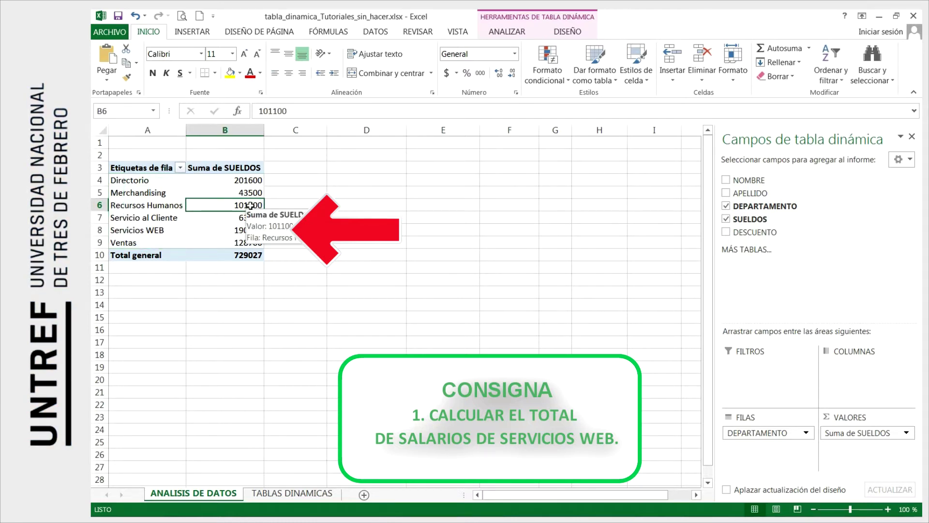
{"action": "left_click", "coordinate": [246, 231]}
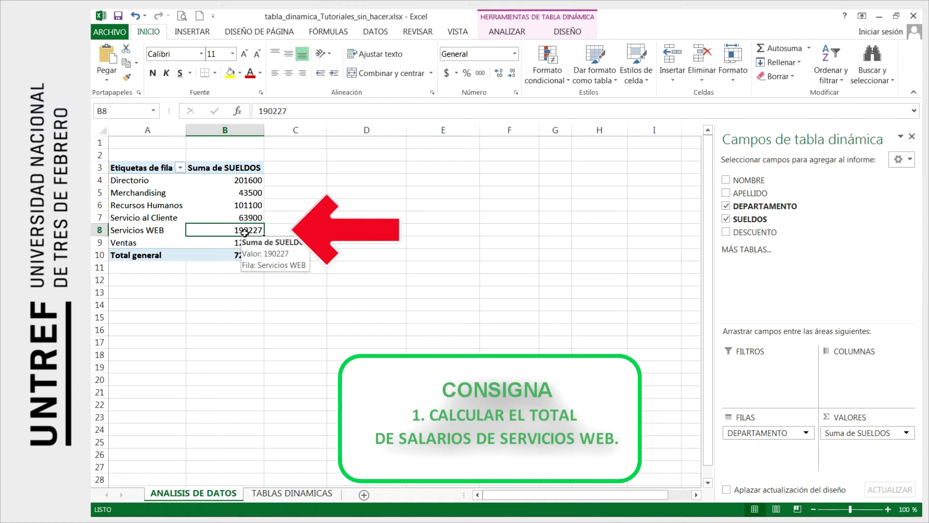
{"action": "mouse_move", "coordinate": [237, 234]}
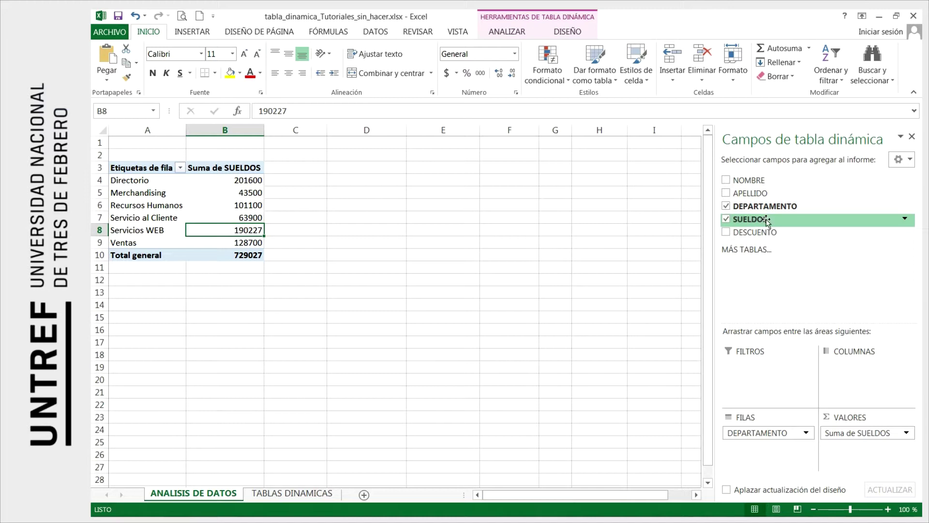
Step: Add SUELDOS to the pivot table values a second time and summarize it by Mín
{"action": "left_click_drag", "start_coordinate": [752, 222], "coordinate": [850, 457]}
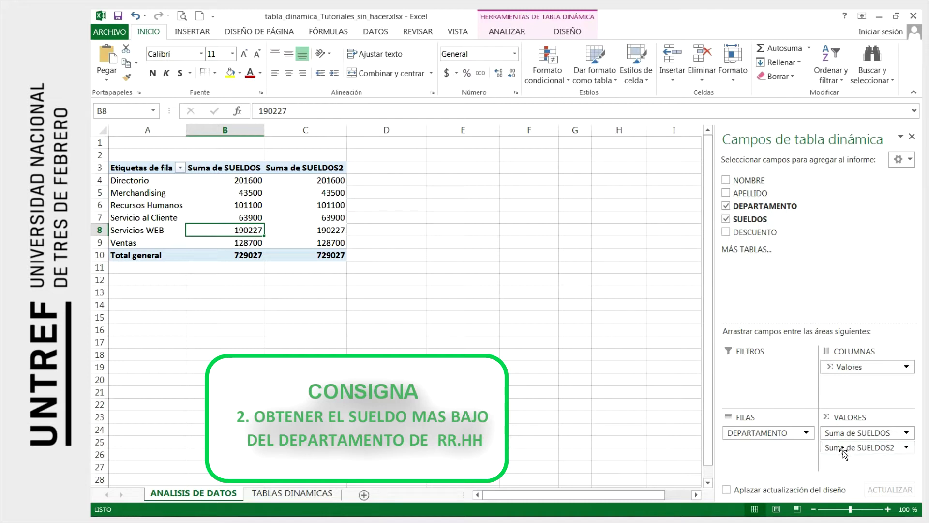
{"action": "left_click", "coordinate": [907, 448]}
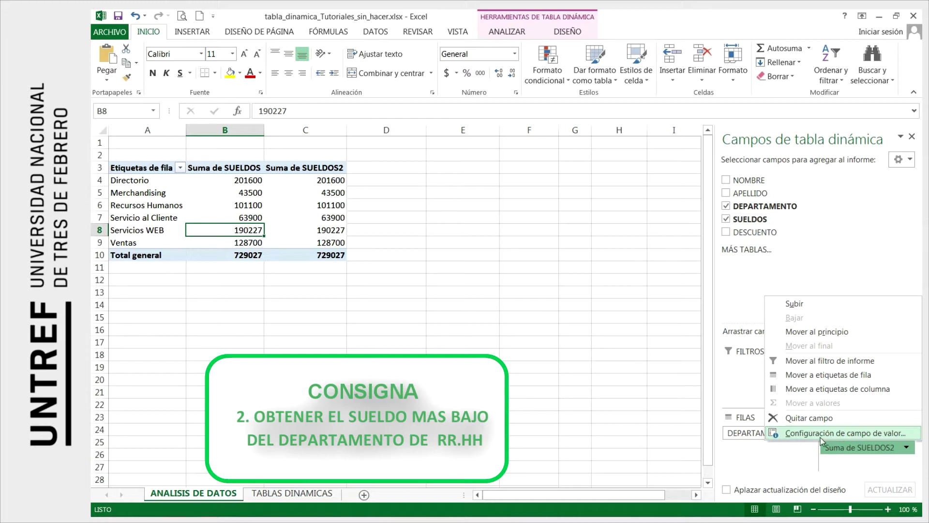
{"action": "left_click", "coordinate": [808, 434]}
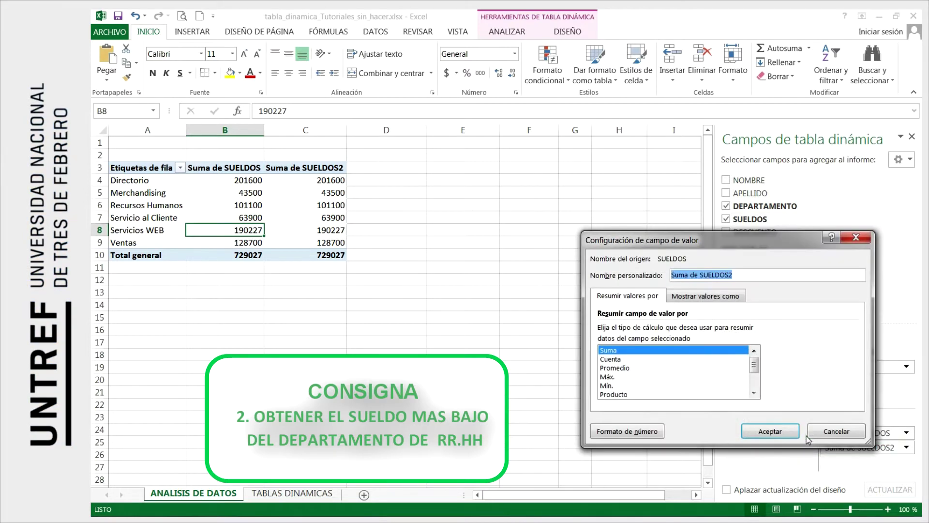
{"action": "left_click", "coordinate": [755, 393]}
{"action": "left_click", "coordinate": [605, 378]}
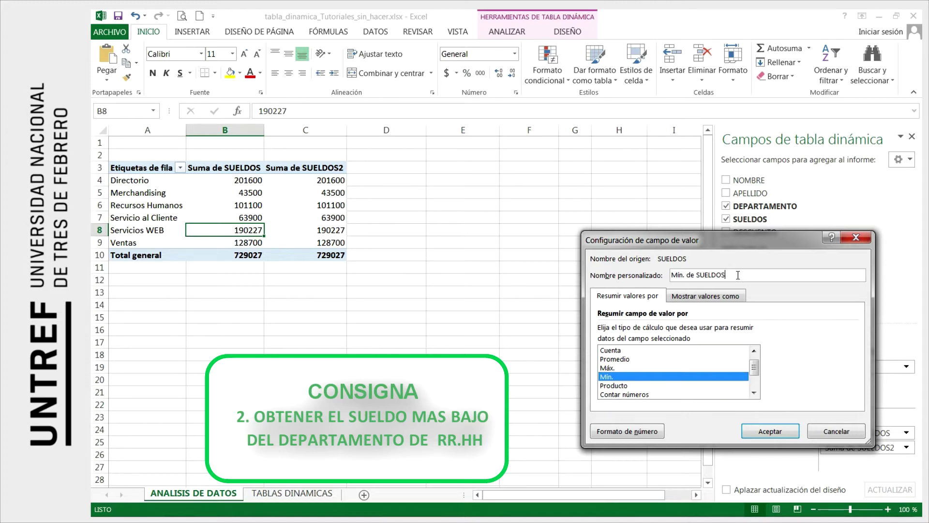
Step: Name the minimum salary value field SUELDO MAS BAJO and apply its settings
{"action": "key", "text": "BackSpace"}
{"action": "key", "text": "BackSpace"}
{"action": "key", "text": "BackSpace"}
{"action": "key", "text": "BackSpace"}
{"action": "key", "text": "BackSpace"}
{"action": "key", "text": "BackSpace"}
{"action": "key", "text": "BackSpace"}
{"action": "key", "text": "BackSpace"}
{"action": "key", "text": "BackSpace"}
{"action": "key", "text": "BackSpace"}
{"action": "key", "text": "BackSpace"}
{"action": "key", "text": "BackSpace"}
{"action": "key", "text": "BackSpace"}
{"action": "key", "text": "BackSpace"}
{"action": "key", "text": "BackSpace"}
{"action": "left_click", "coordinate": [770, 431]}
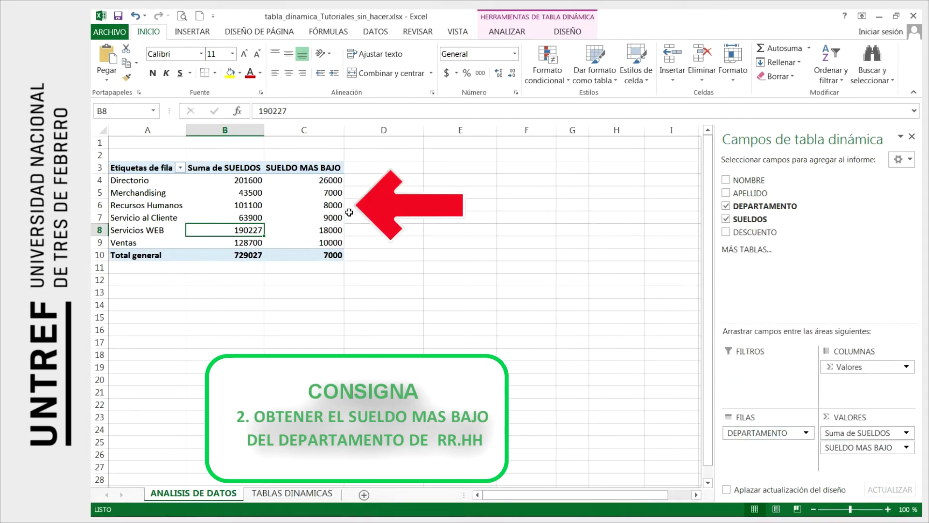
Step: Examine the lowest salary of each department and the general total, finishing on Recursos Humanos
{"action": "left_click", "coordinate": [321, 180]}
{"action": "left_click", "coordinate": [317, 192]}
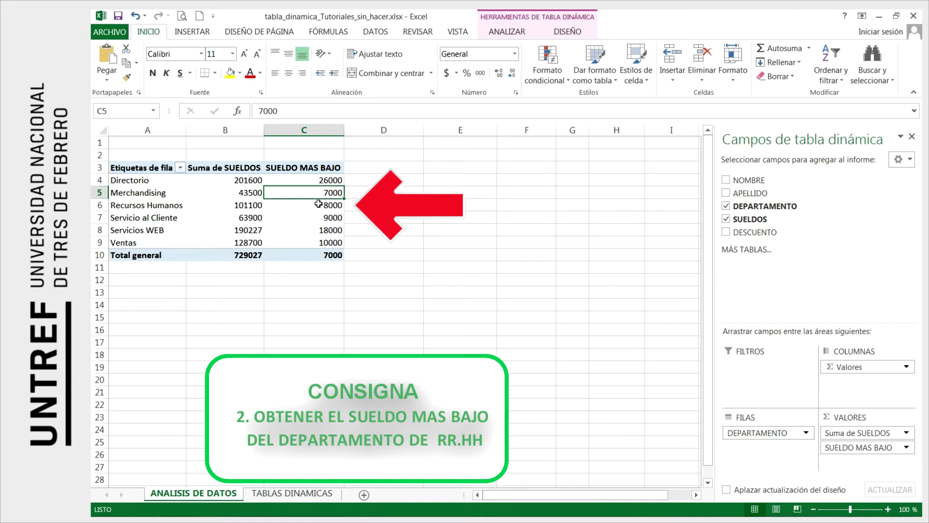
{"action": "left_click", "coordinate": [310, 205]}
{"action": "left_click", "coordinate": [334, 218]}
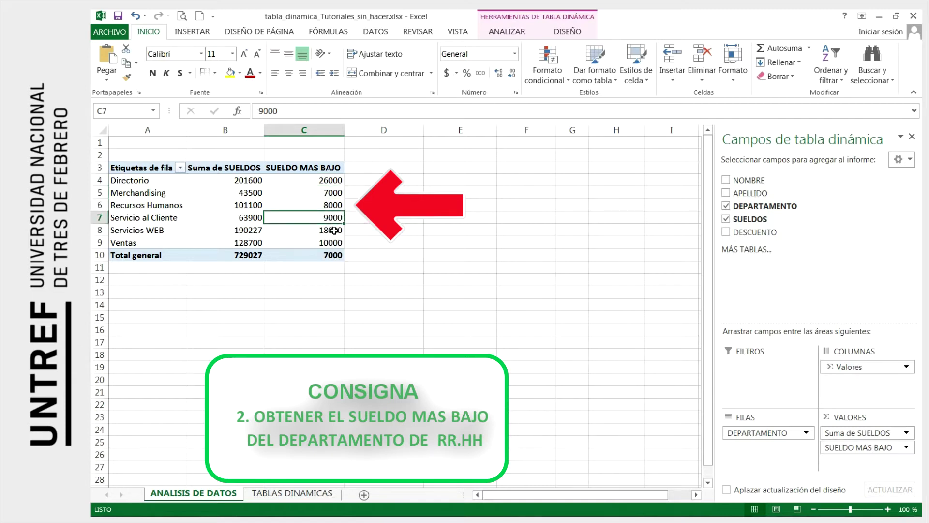
{"action": "left_click", "coordinate": [334, 230]}
{"action": "left_click", "coordinate": [336, 242]}
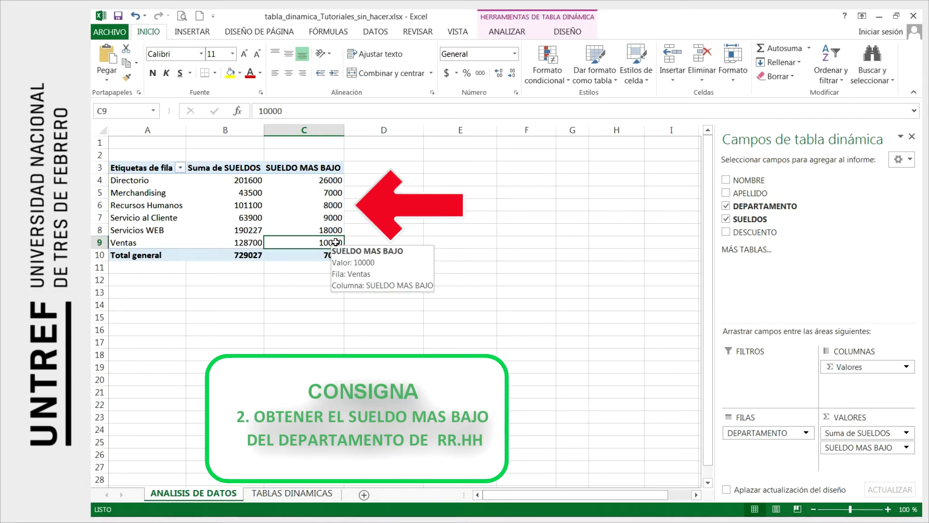
{"action": "left_click", "coordinate": [336, 254]}
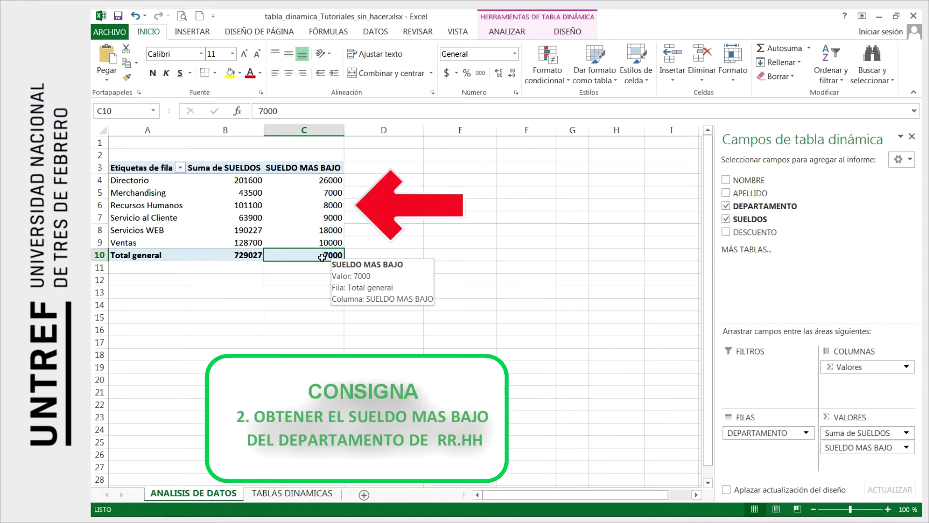
{"action": "left_click", "coordinate": [330, 205]}
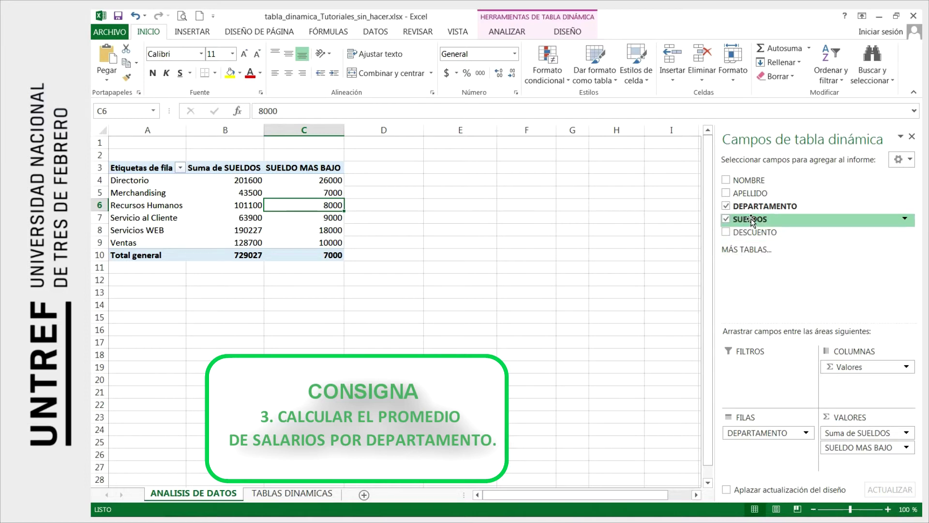
Step: Add SUELDOS to the pivot table values once more, summarized by Promedio
{"action": "left_click_drag", "start_coordinate": [751, 221], "coordinate": [851, 470]}
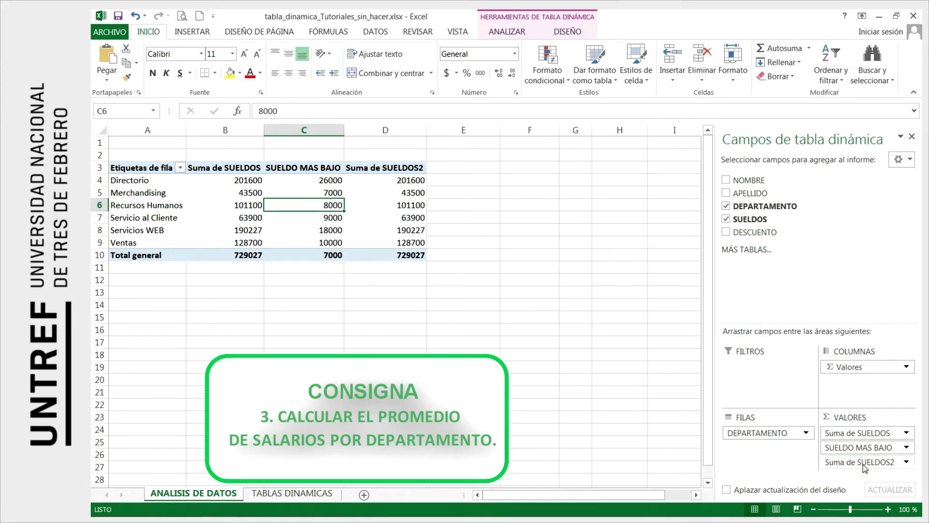
{"action": "left_click", "coordinate": [907, 461]}
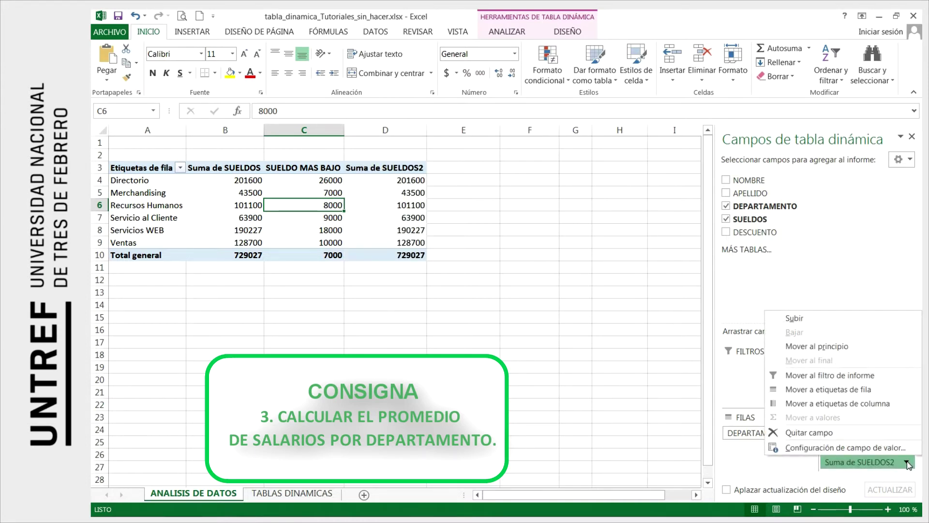
{"action": "left_click", "coordinate": [803, 450]}
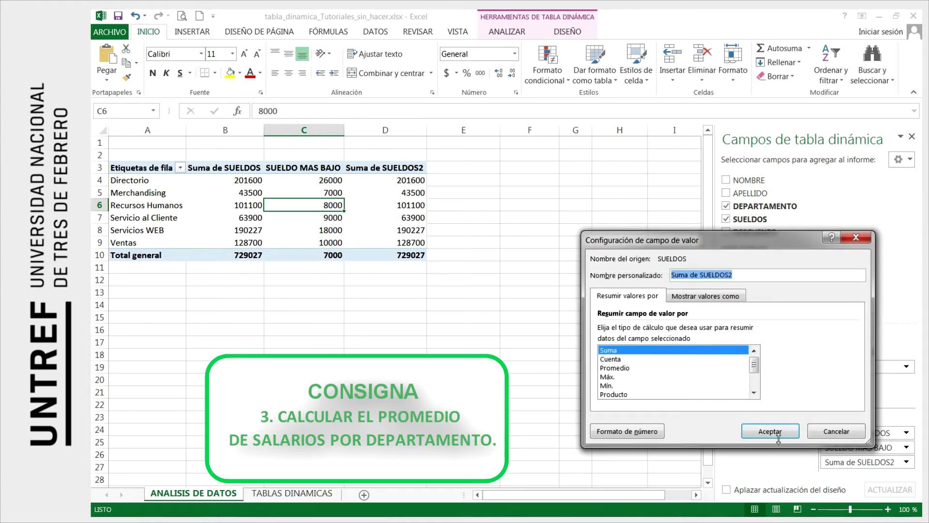
{"action": "left_click", "coordinate": [612, 369]}
{"action": "left_click", "coordinate": [756, 276]}
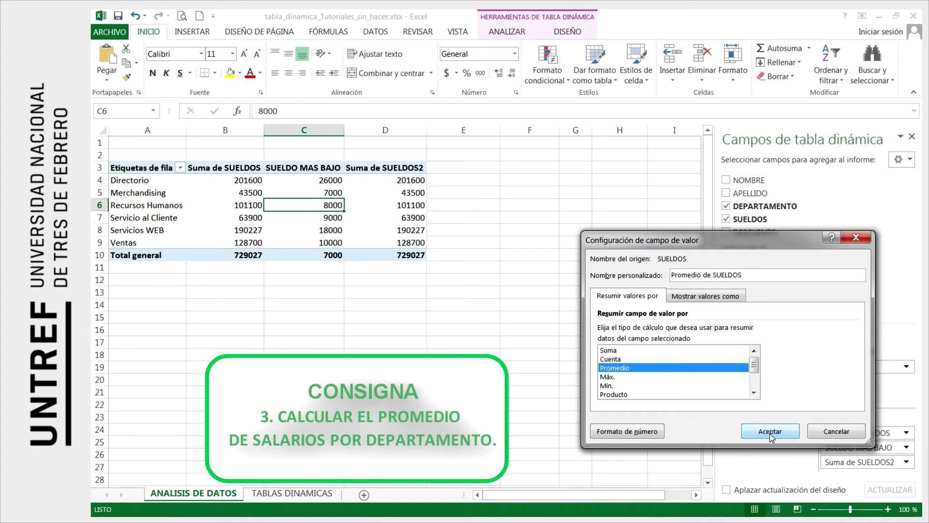
{"action": "left_click", "coordinate": [770, 431]}
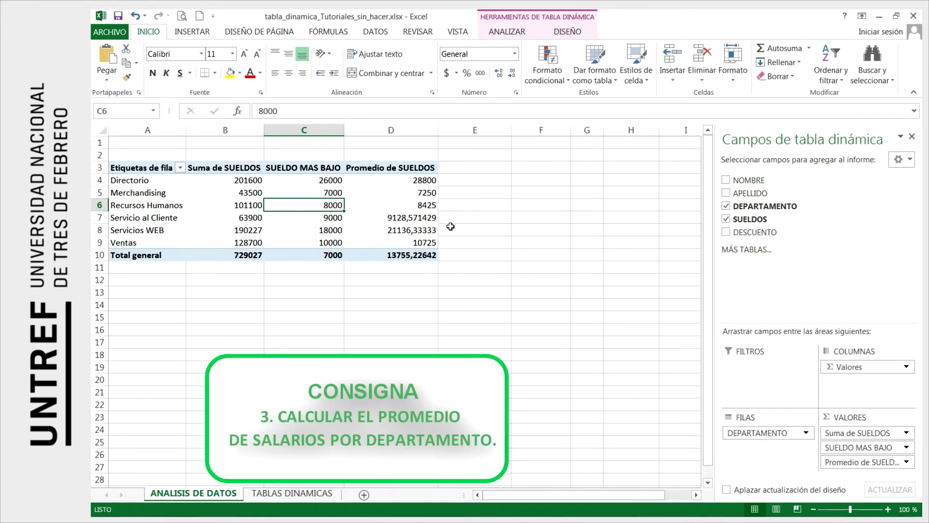
Step: Examine the average salary of each department and of the general total
{"action": "left_click", "coordinate": [409, 180]}
{"action": "left_click", "coordinate": [408, 193]}
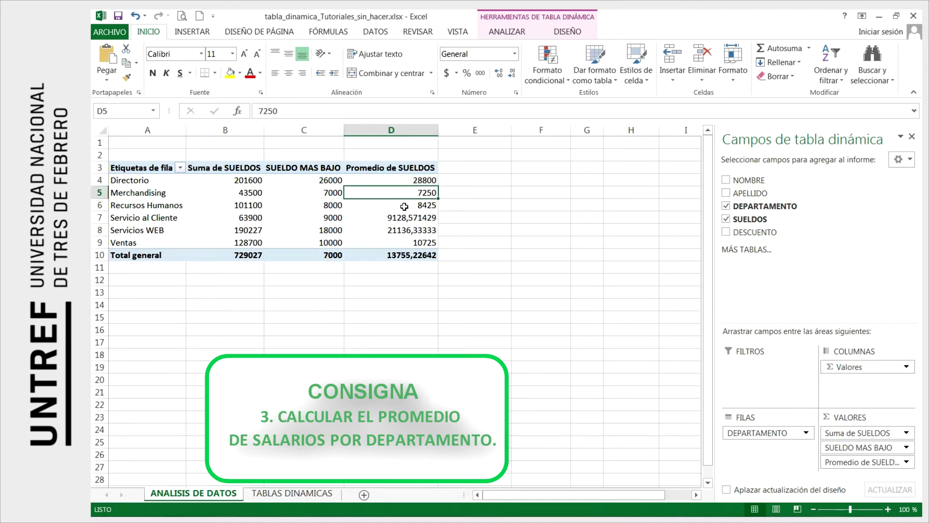
{"action": "left_click", "coordinate": [404, 205]}
{"action": "left_click", "coordinate": [404, 218]}
{"action": "left_click", "coordinate": [400, 231]}
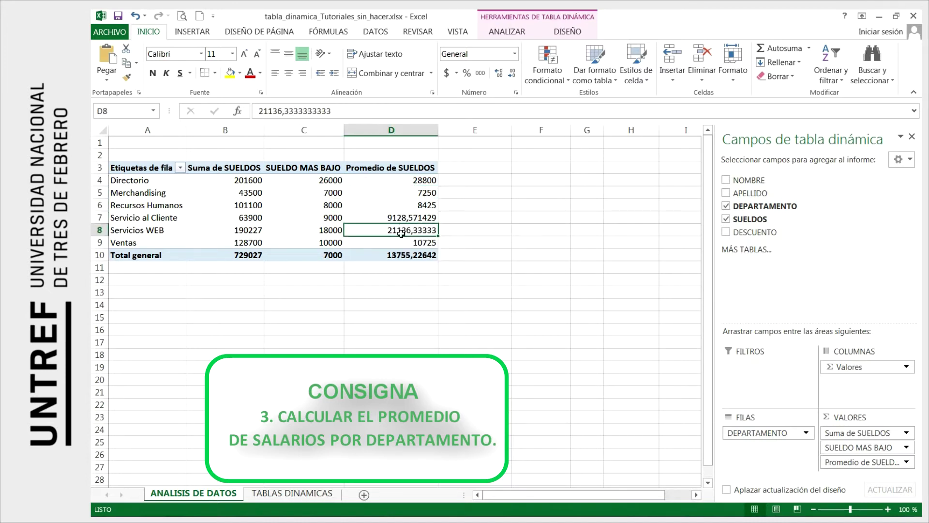
{"action": "left_click", "coordinate": [404, 242]}
{"action": "left_click", "coordinate": [406, 255]}
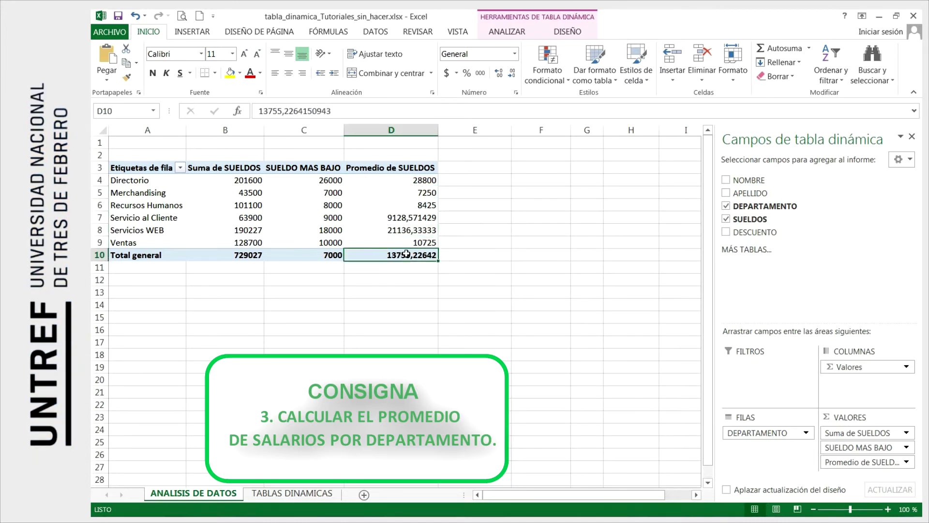
Step: Remove all decimals from the average salaries of Servicio al Cliente and Servicios WEB
{"action": "left_click", "coordinate": [412, 219]}
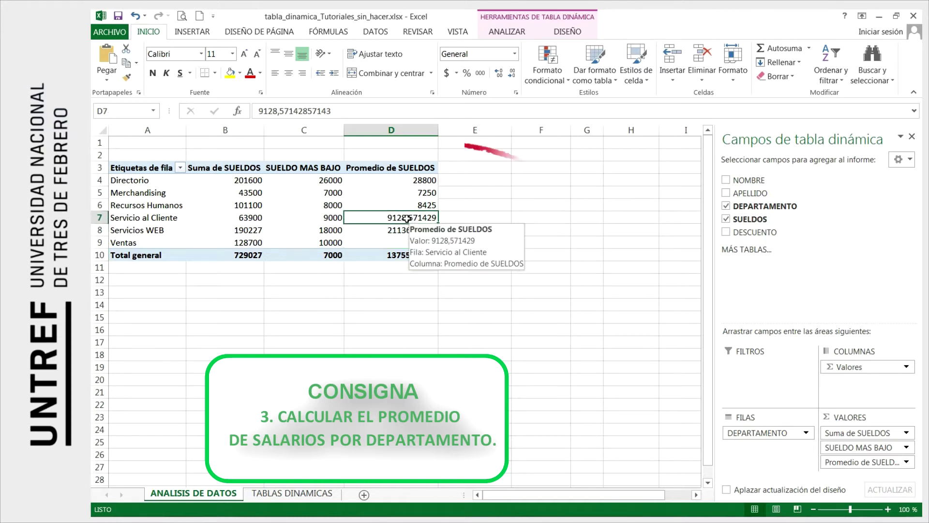
{"action": "left_click_drag", "start_coordinate": [407, 218], "coordinate": [407, 230]}
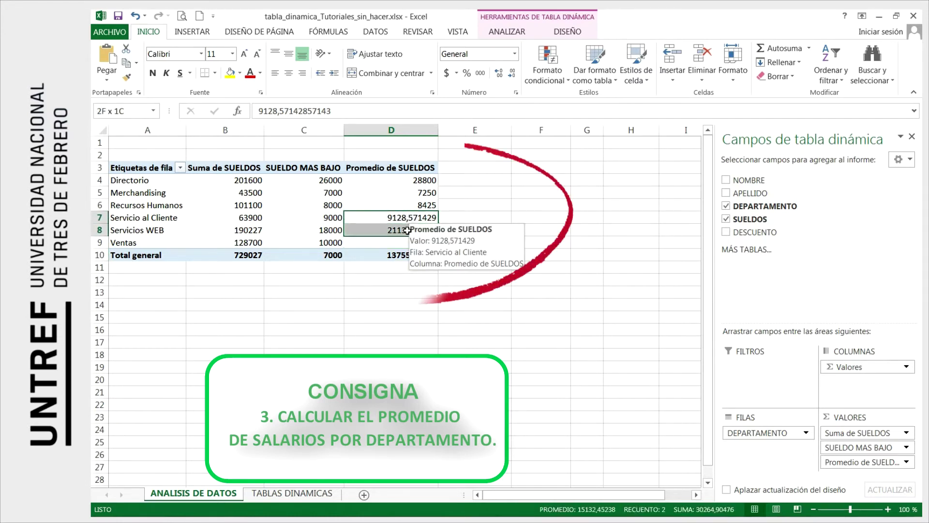
{"action": "left_click", "coordinate": [512, 73]}
{"action": "left_click", "coordinate": [512, 73]}
{"action": "left_click", "coordinate": [512, 74]}
{"action": "left_click", "coordinate": [512, 73]}
{"action": "left_click", "coordinate": [512, 73]}
{"action": "left_click", "coordinate": [512, 74]}
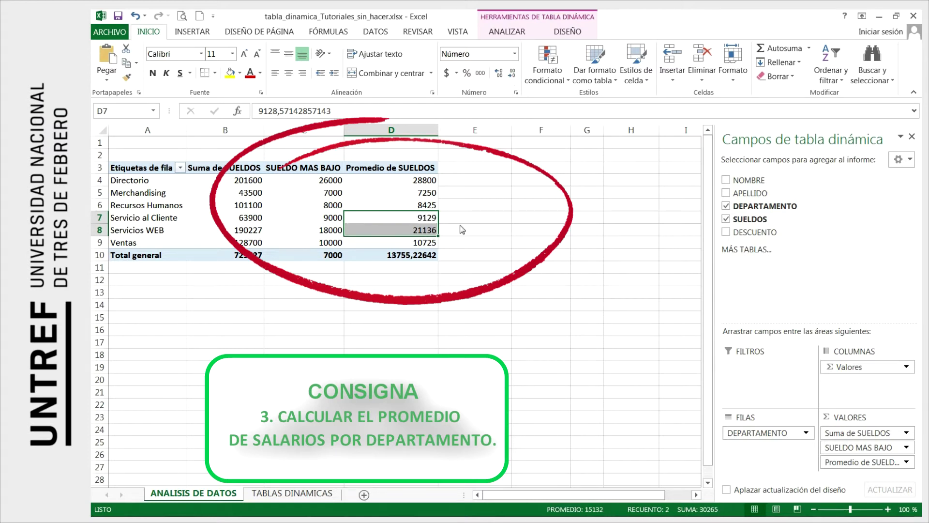
Step: Remove all decimals from the general total's average salary and check the department averages above it
{"action": "left_click", "coordinate": [421, 257]}
{"action": "left_click", "coordinate": [511, 74]}
{"action": "left_click", "coordinate": [511, 74]}
{"action": "left_click", "coordinate": [511, 73]}
{"action": "left_click", "coordinate": [511, 74]}
{"action": "left_click", "coordinate": [512, 75]}
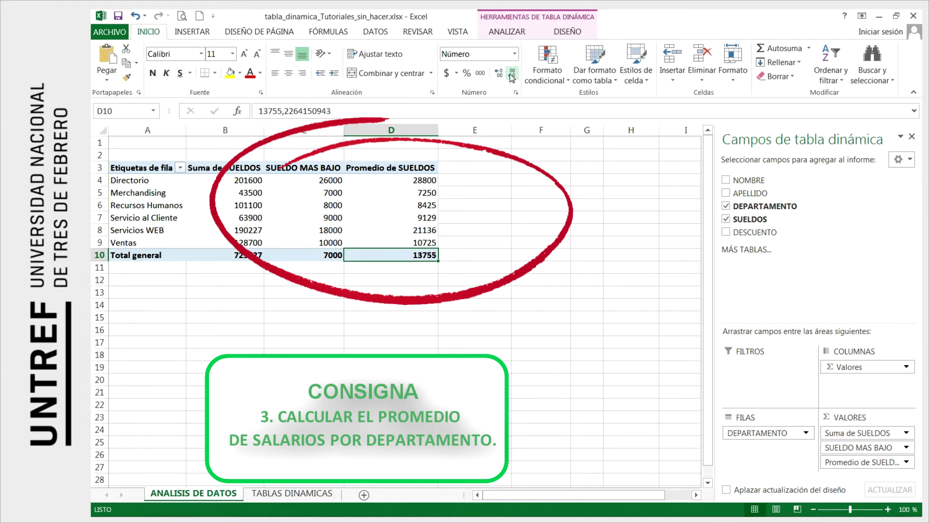
{"action": "left_click", "coordinate": [426, 181]}
{"action": "left_click", "coordinate": [426, 193]}
{"action": "left_click", "coordinate": [425, 206]}
{"action": "left_click", "coordinate": [423, 220]}
{"action": "left_click", "coordinate": [426, 243]}
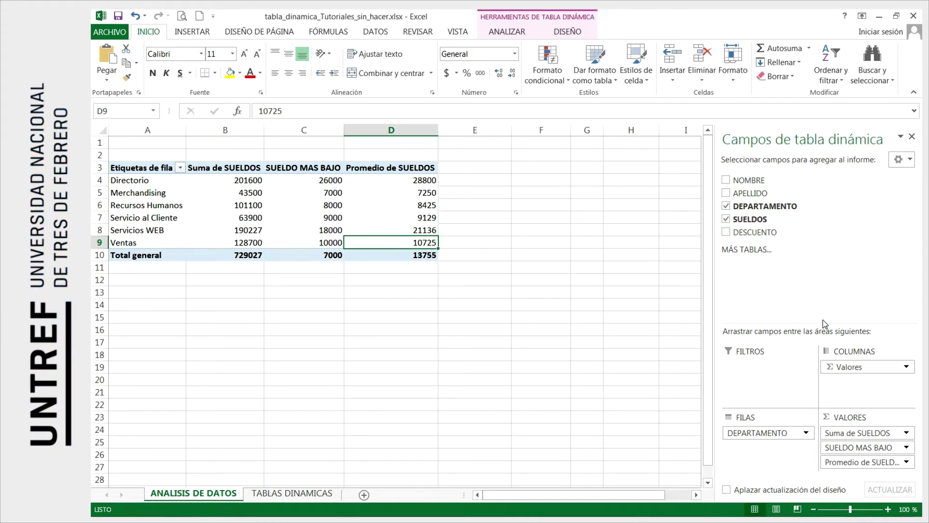
Step: Enlarge the field areas and add SUELDOS as another value summarized by Máx., with the custom name SUELDO MAS ALTO
{"action": "left_click_drag", "start_coordinate": [818, 277], "coordinate": [818, 262]}
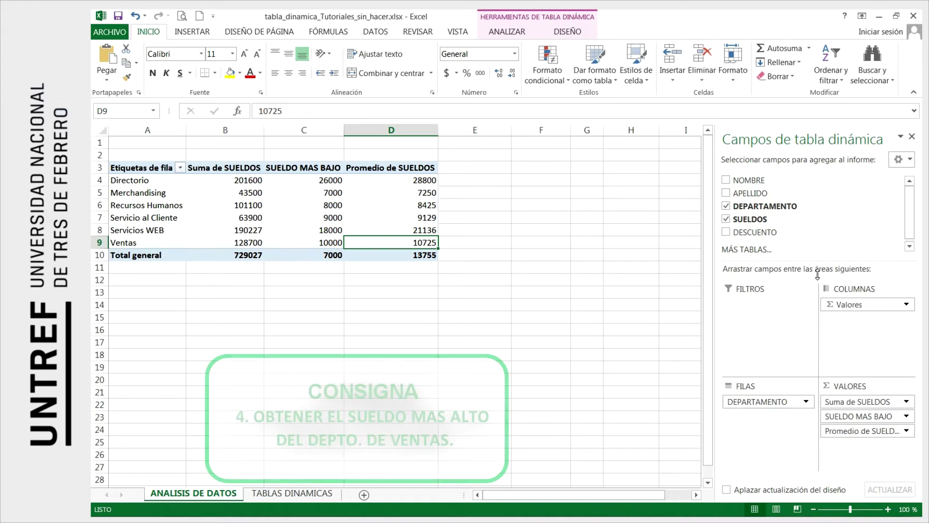
{"action": "left_click_drag", "start_coordinate": [765, 226], "coordinate": [848, 449]}
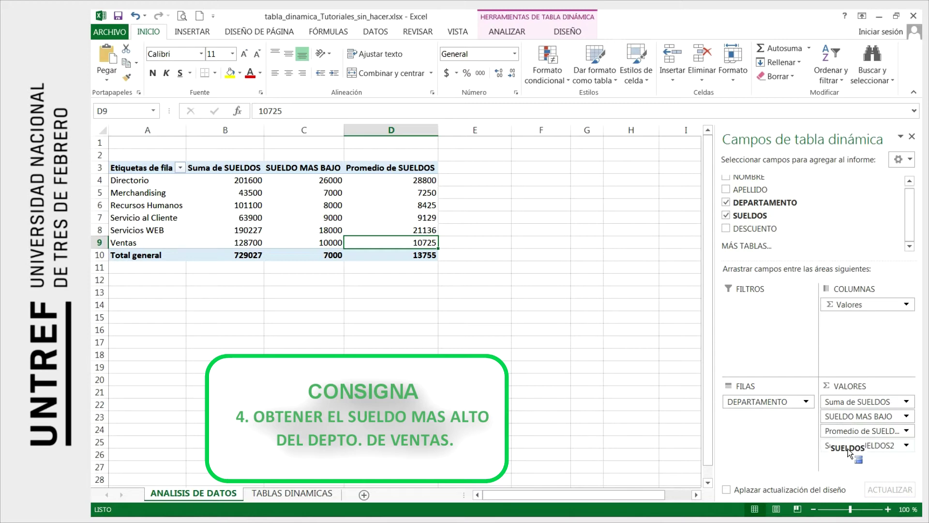
{"action": "left_click", "coordinate": [828, 446]}
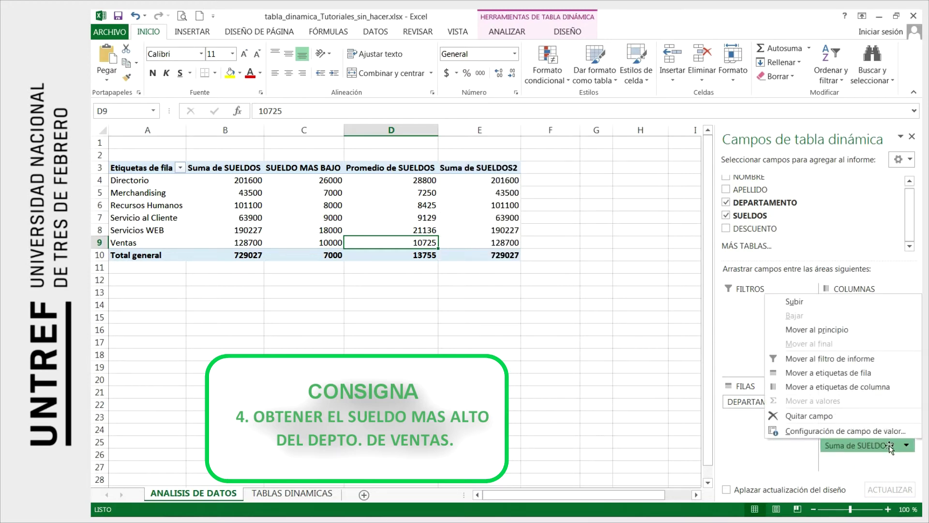
{"action": "left_click", "coordinate": [818, 432]}
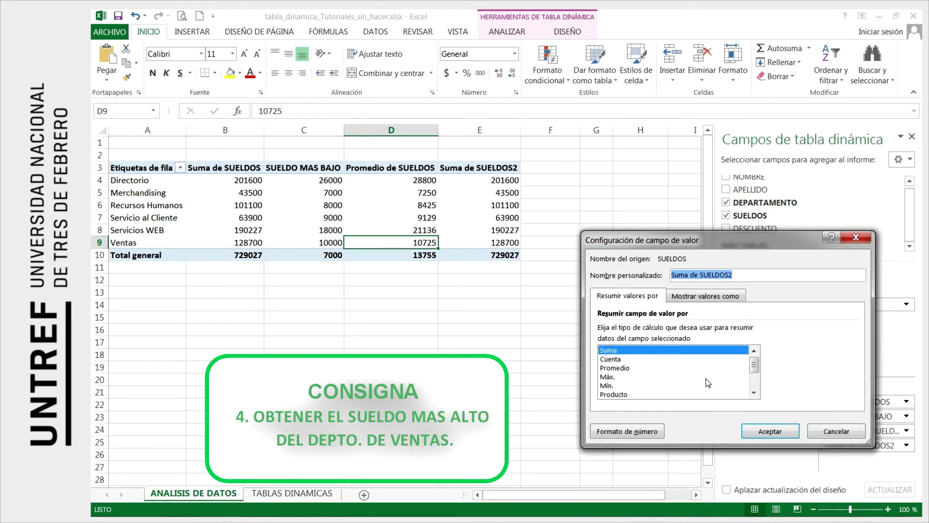
{"action": "left_click", "coordinate": [612, 378]}
{"action": "left_click_drag", "start_coordinate": [738, 275], "coordinate": [661, 275]}
{"action": "type", "text": "SUELDO MAS ALTO"}
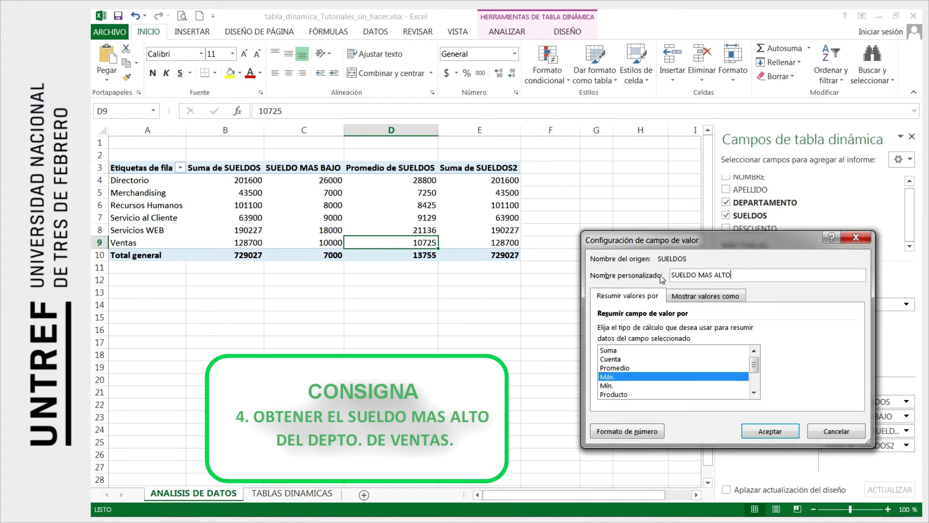
{"action": "left_click", "coordinate": [765, 432]}
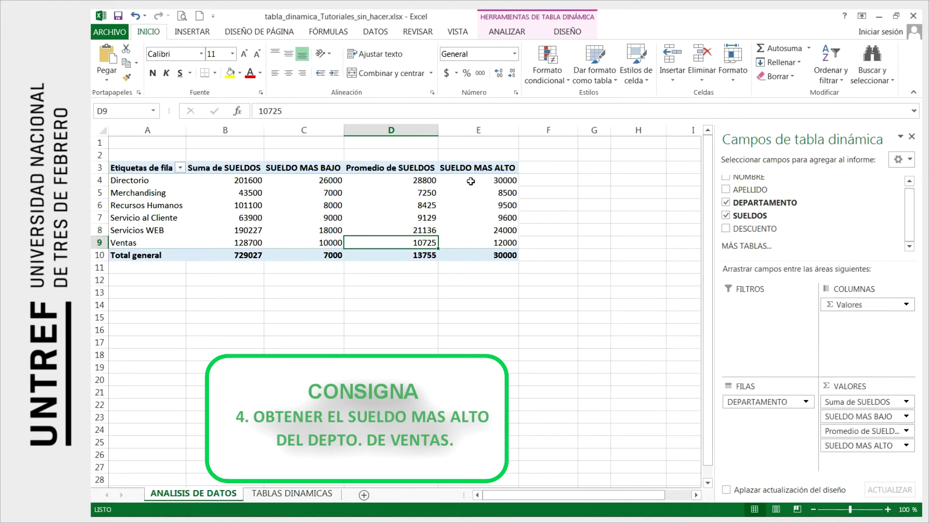
Step: Examine the SUELDO MAS ALTO values by department, including Ventas, and compare the general total with Directorio
{"action": "left_click", "coordinate": [503, 183]}
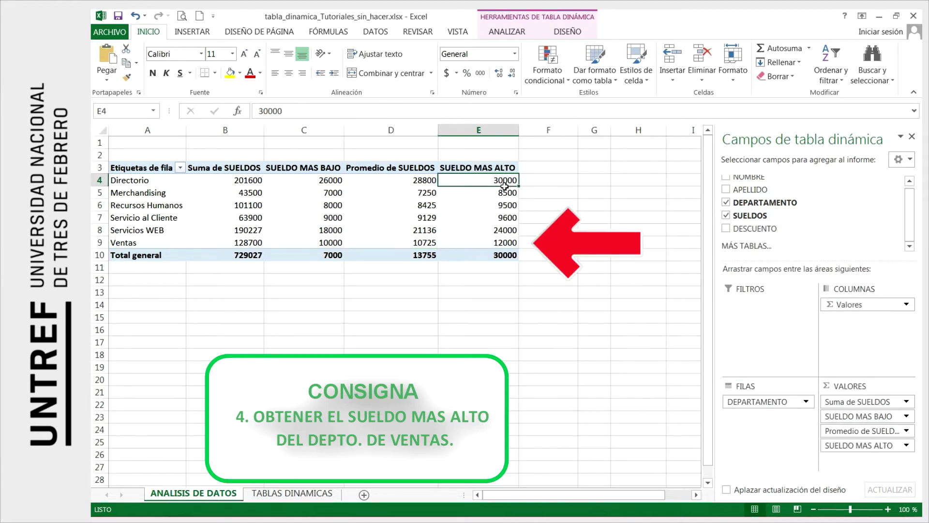
{"action": "left_click", "coordinate": [504, 204]}
{"action": "left_click", "coordinate": [504, 218]}
{"action": "left_click", "coordinate": [501, 230]}
{"action": "left_click", "coordinate": [498, 242]}
{"action": "left_click", "coordinate": [495, 255]}
{"action": "left_click", "coordinate": [498, 230]}
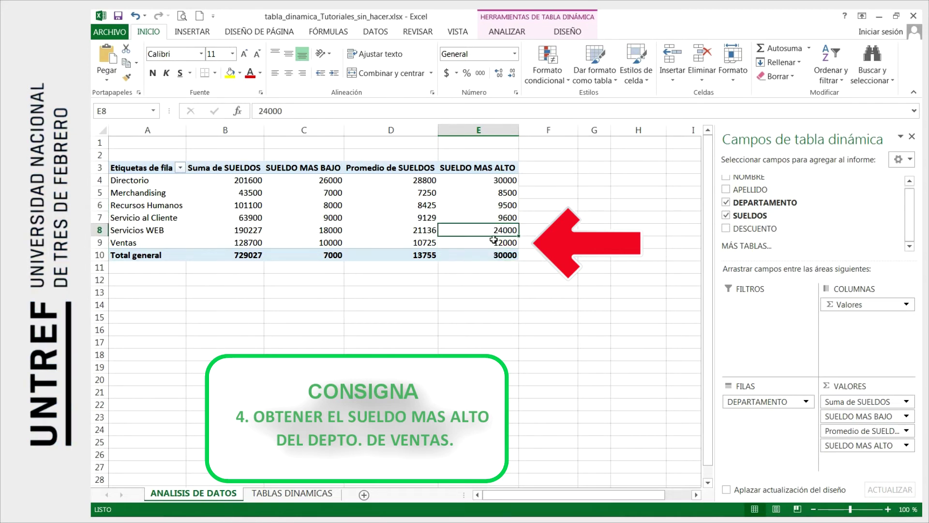
{"action": "left_click", "coordinate": [490, 256]}
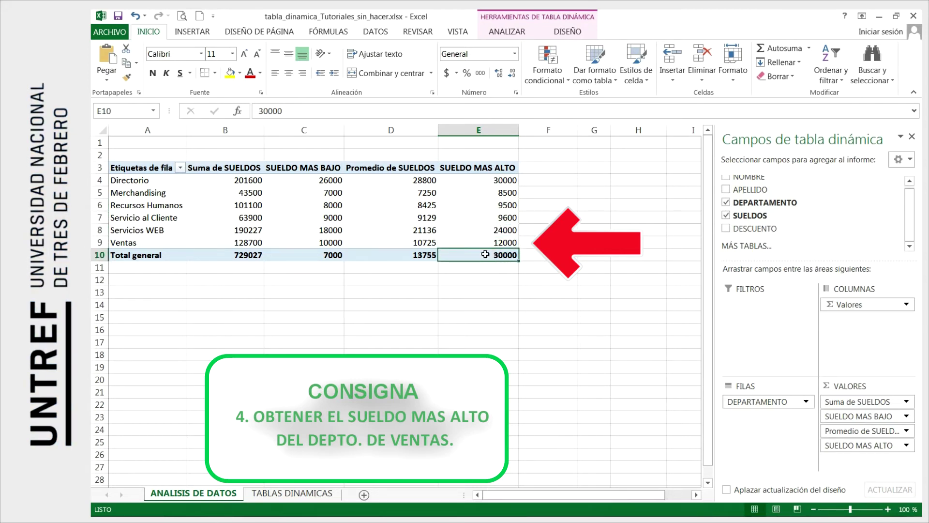
{"action": "mouse_move", "coordinate": [483, 252]}
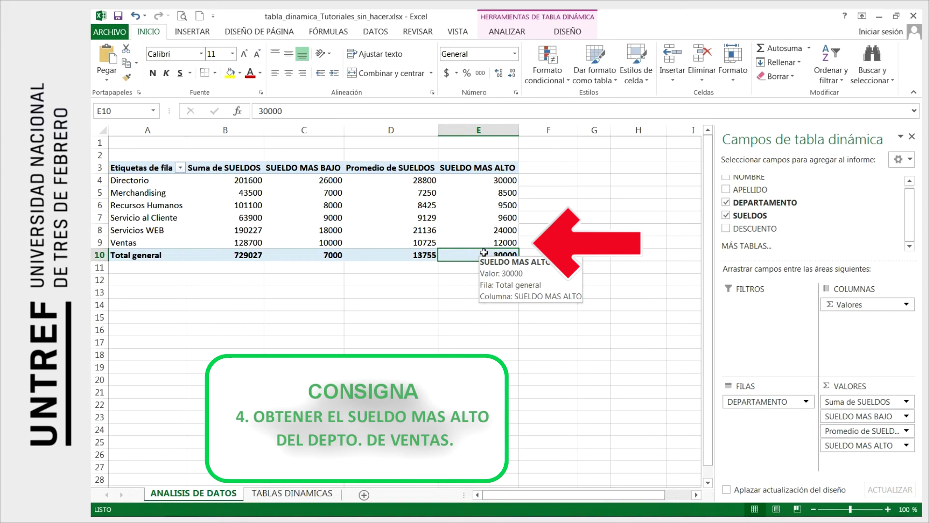
{"action": "left_click", "coordinate": [488, 179]}
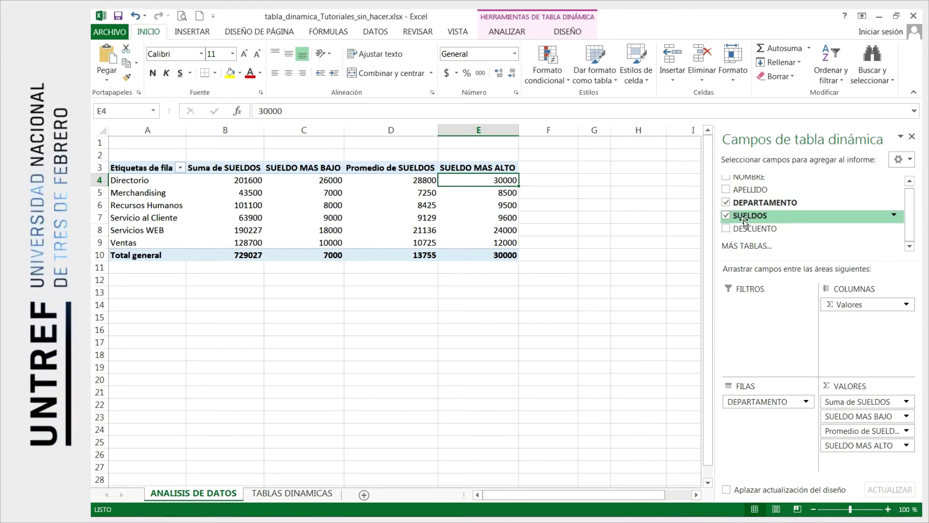
Step: Review the SUELDOS, NOMBRE and APELLIDO columns in the TABLAS DINAMICAS sheet, and return to ANALISIS DE DATOS
{"action": "left_click", "coordinate": [303, 494]}
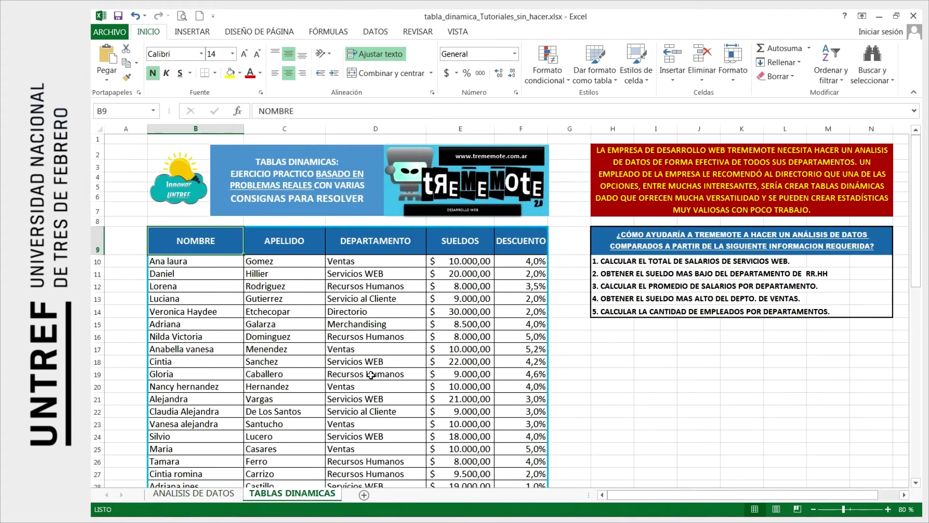
{"action": "left_click_drag", "start_coordinate": [465, 262], "coordinate": [460, 321]}
{"action": "left_click", "coordinate": [468, 242]}
{"action": "left_click_drag", "start_coordinate": [468, 242], "coordinate": [472, 383]}
{"action": "left_click", "coordinate": [465, 311]}
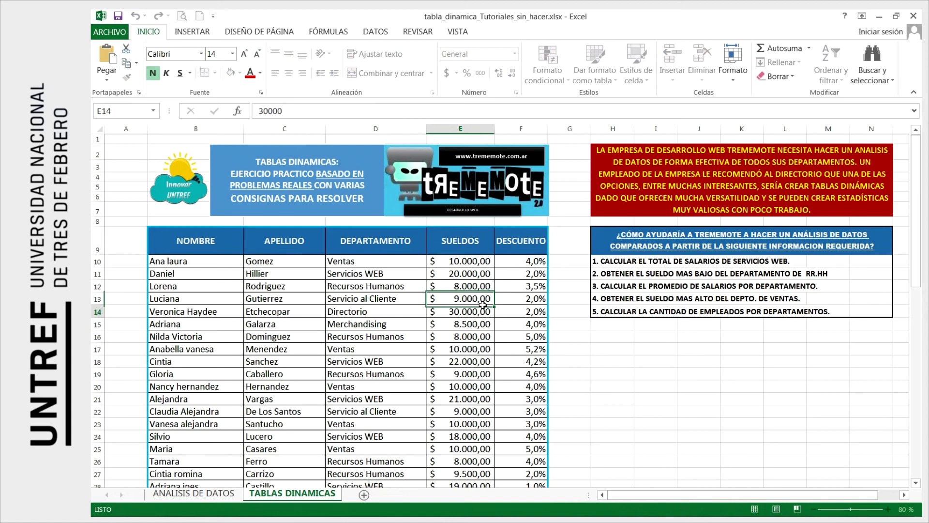
{"action": "left_click", "coordinate": [199, 249]}
{"action": "left_click", "coordinate": [267, 242]}
{"action": "left_click", "coordinate": [217, 235]}
{"action": "left_click", "coordinate": [291, 252]}
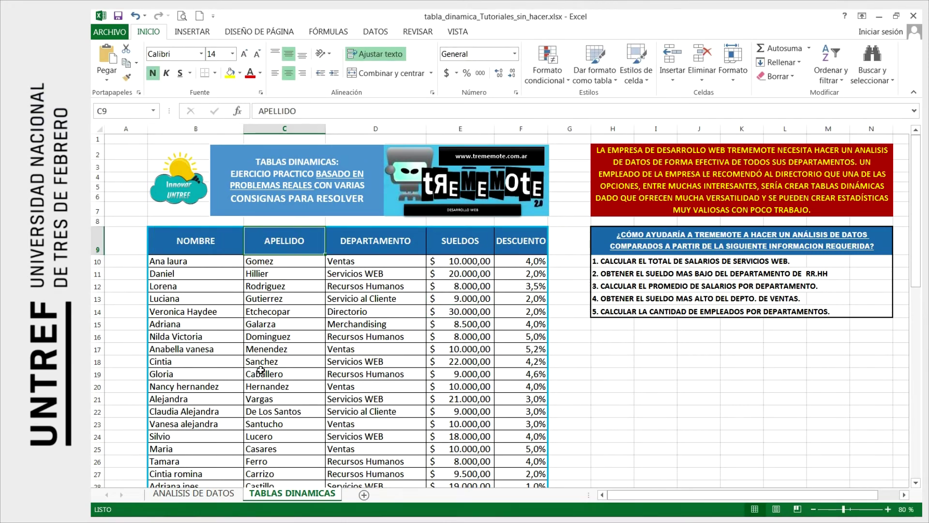
{"action": "left_click", "coordinate": [198, 494]}
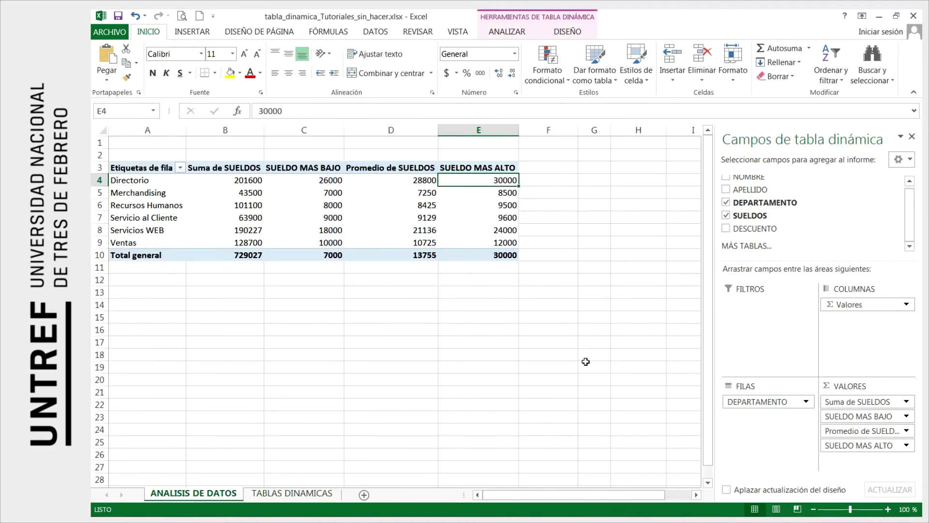
Step: Add APELLIDO to the pivot table values, summarized by Cuenta, with the custom name CANTIDAD DE EMPLEADOS
{"action": "left_click_drag", "start_coordinate": [909, 225], "coordinate": [909, 222]}
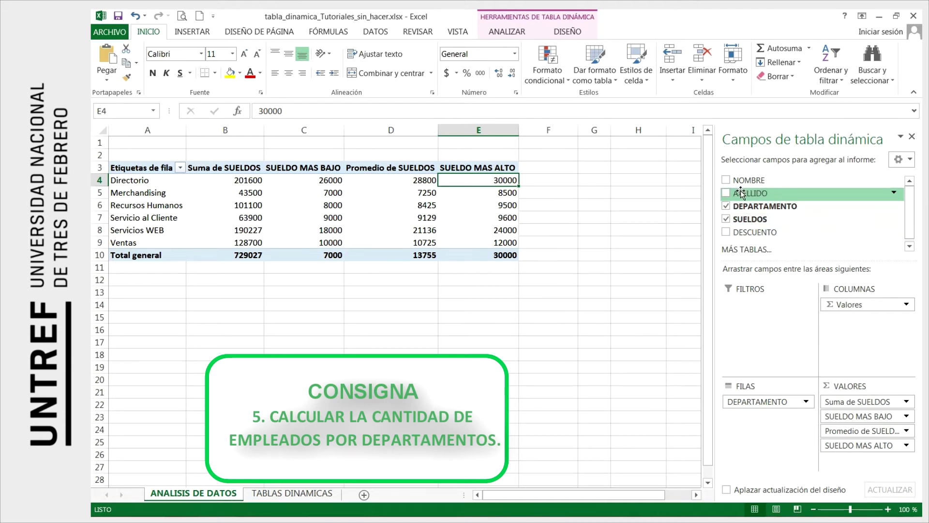
{"action": "left_click_drag", "start_coordinate": [740, 191], "coordinate": [851, 463]}
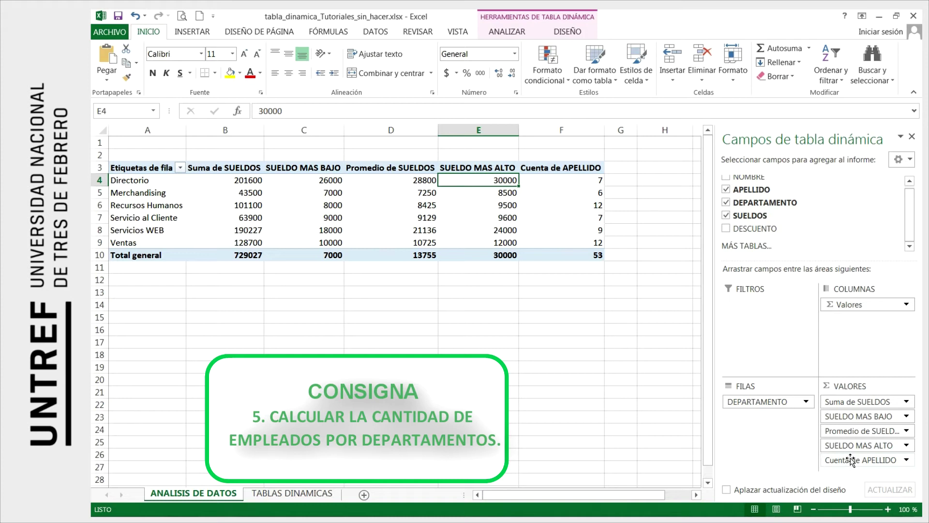
{"action": "left_click", "coordinate": [906, 461]}
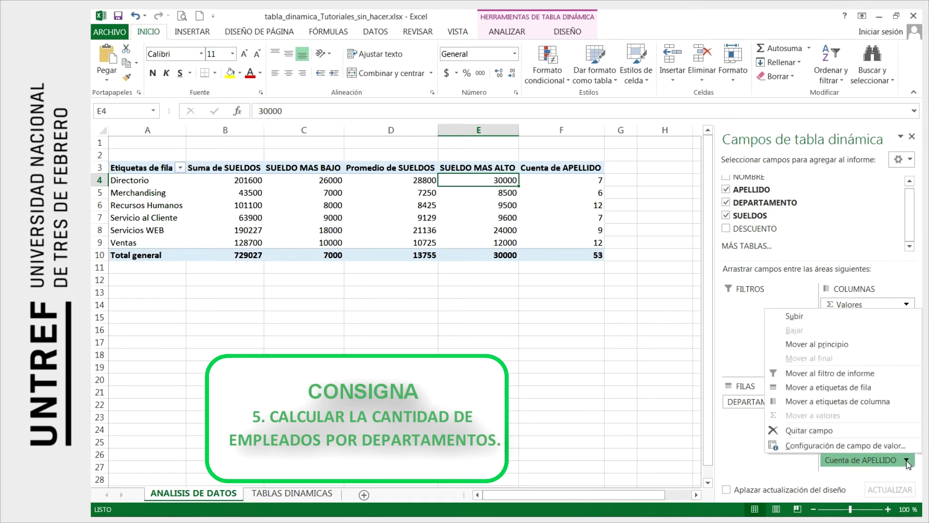
{"action": "left_click", "coordinate": [802, 445]}
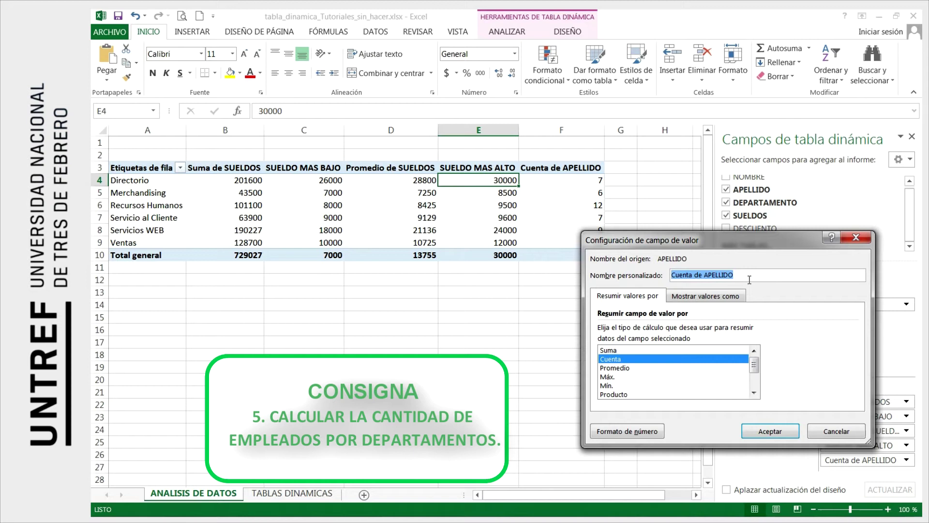
{"action": "key", "text": "BackSpace"}
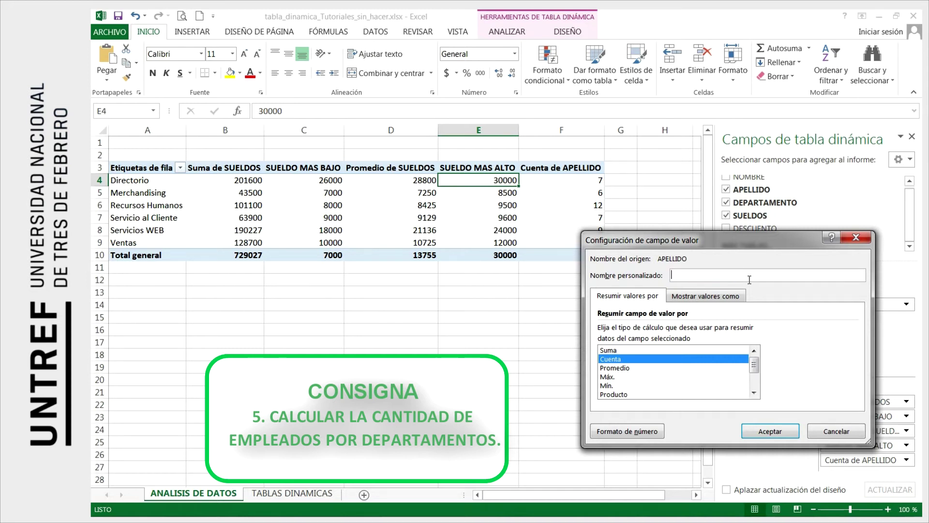
{"action": "type", "text": "CANTIDAD DE EM"}
{"action": "type", "text": "PLA"}
{"action": "type", "text": "ADOS"}
{"action": "left_click", "coordinate": [768, 431]}
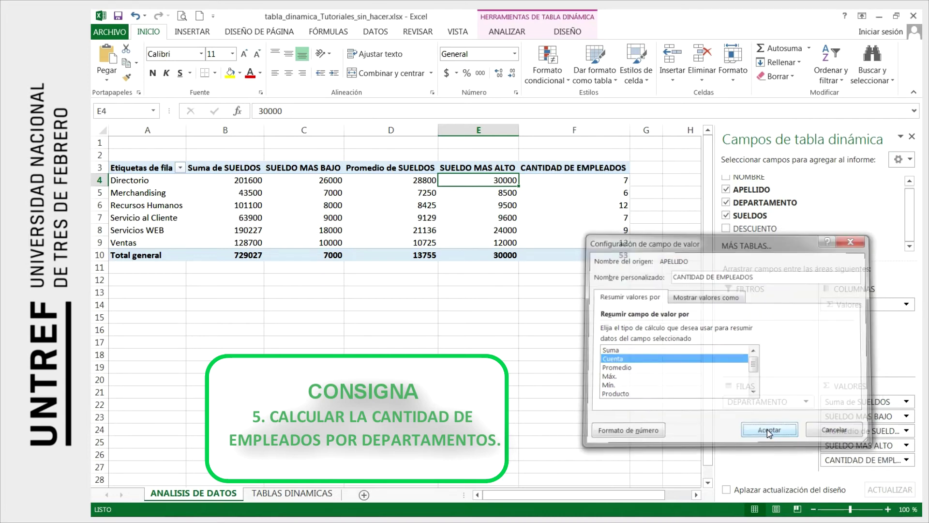
Step: Examine the CANTIDAD DE EMPLEADOS values department by department down to the general total
{"action": "key", "text": "Right"}
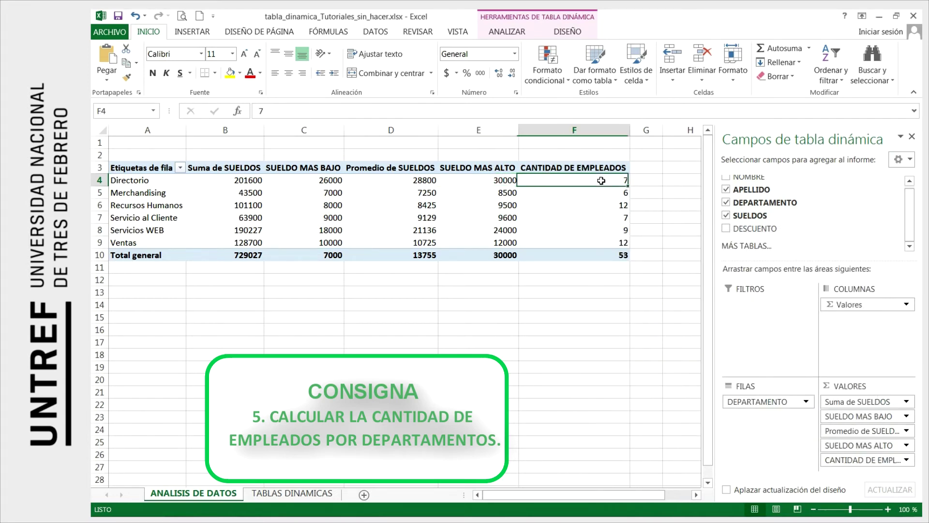
{"action": "key", "text": "Down"}
{"action": "key", "text": "Down"}
{"action": "key", "text": "Down"}
{"action": "key", "text": "Down"}
{"action": "key", "text": "Down"}
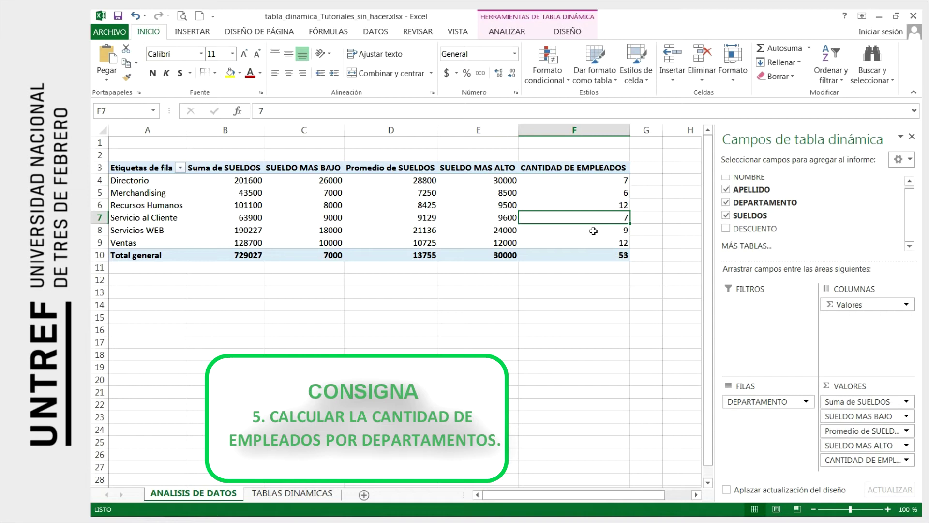
{"action": "key", "text": "Down"}
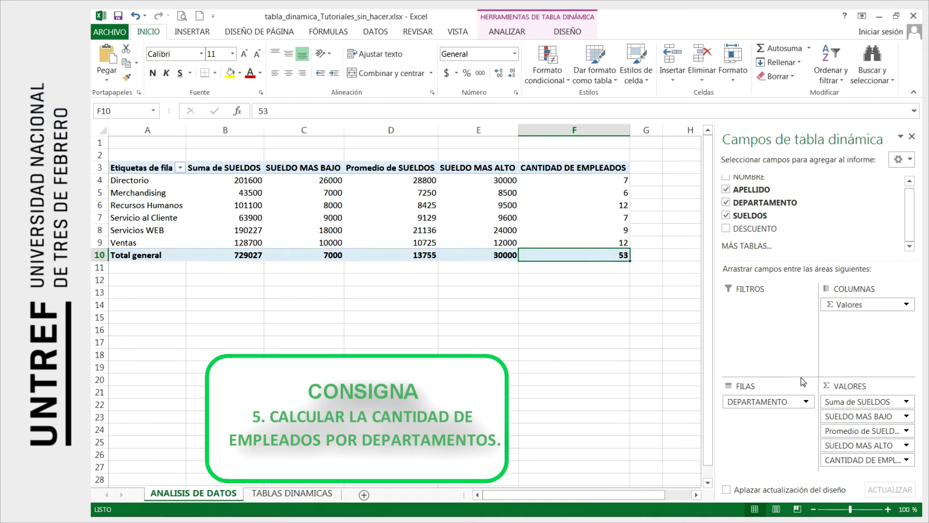
Step: Move DEPARTAMENTO from the row labels to the report filters and check each summarized value in row 4
{"action": "left_click", "coordinate": [739, 406]}
{"action": "left_click_drag", "start_coordinate": [739, 405], "coordinate": [758, 353]}
{"action": "left_click_drag", "start_coordinate": [758, 313], "coordinate": [758, 313]}
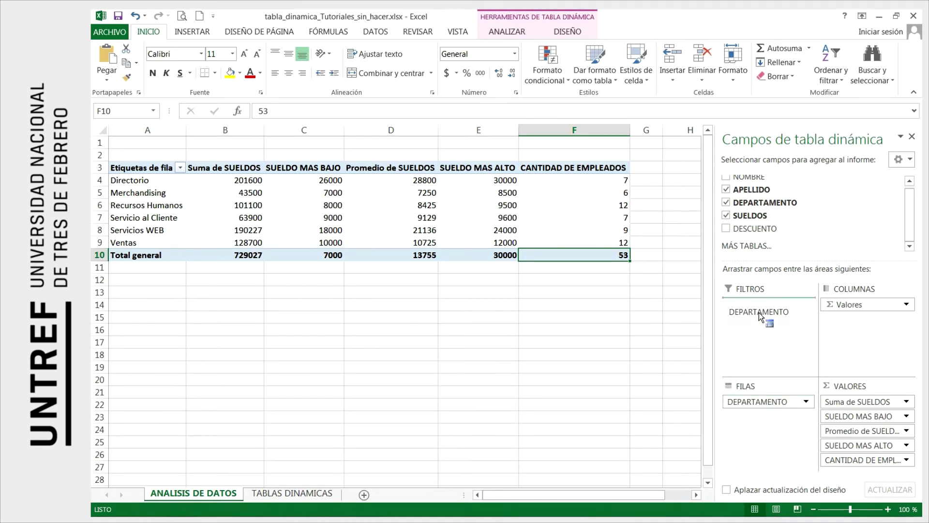
{"action": "left_click_drag", "start_coordinate": [759, 312], "coordinate": [759, 312]}
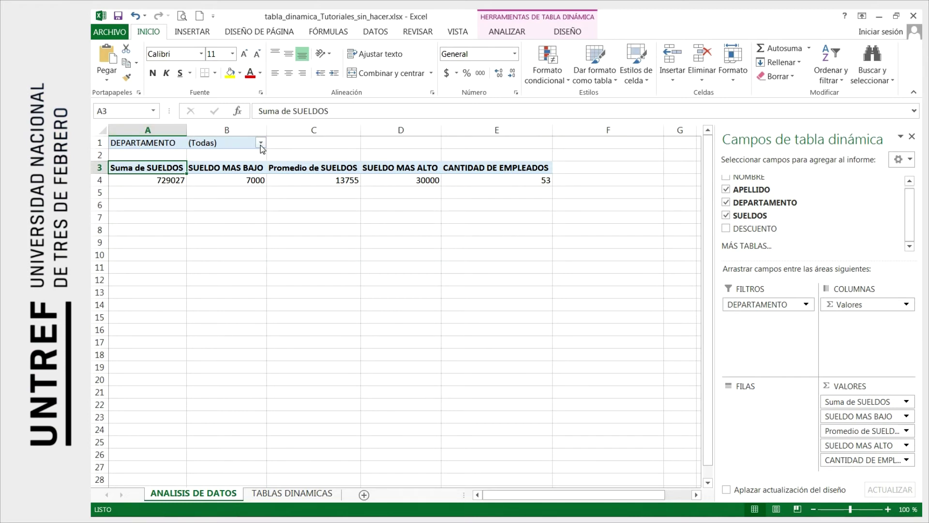
{"action": "left_click", "coordinate": [242, 180]}
{"action": "left_click", "coordinate": [296, 182]}
{"action": "left_click", "coordinate": [411, 183]}
{"action": "left_click", "coordinate": [504, 183]}
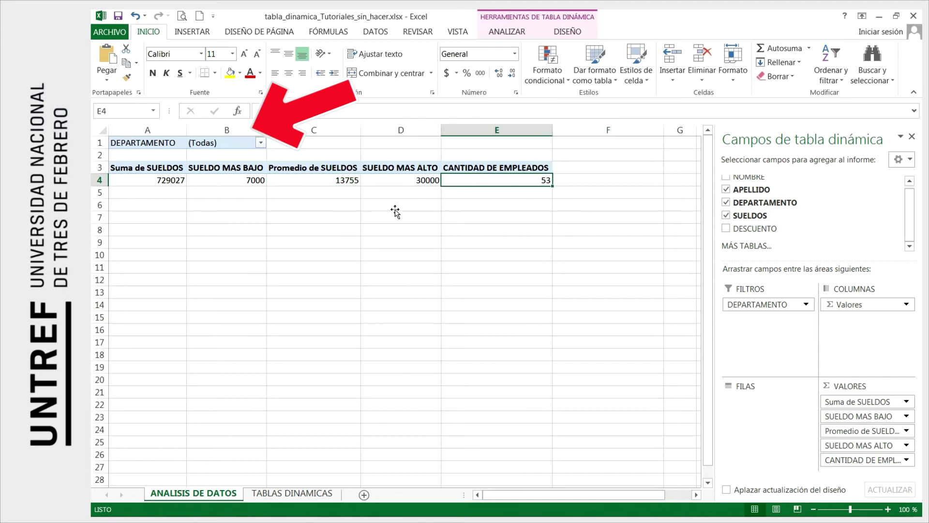
{"action": "left_click", "coordinate": [142, 178]}
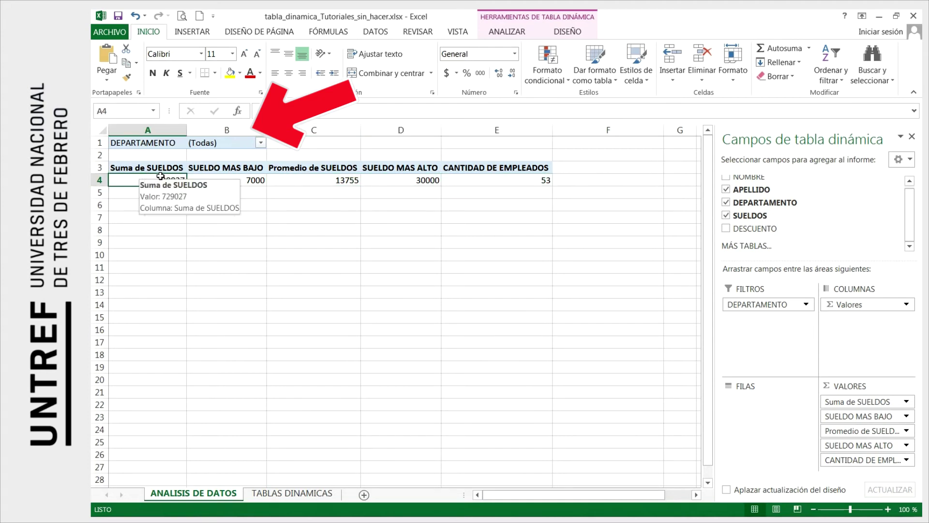
Step: Apply the (Todas) option in the DEPARTAMENTO report filter
{"action": "left_click", "coordinate": [262, 143]}
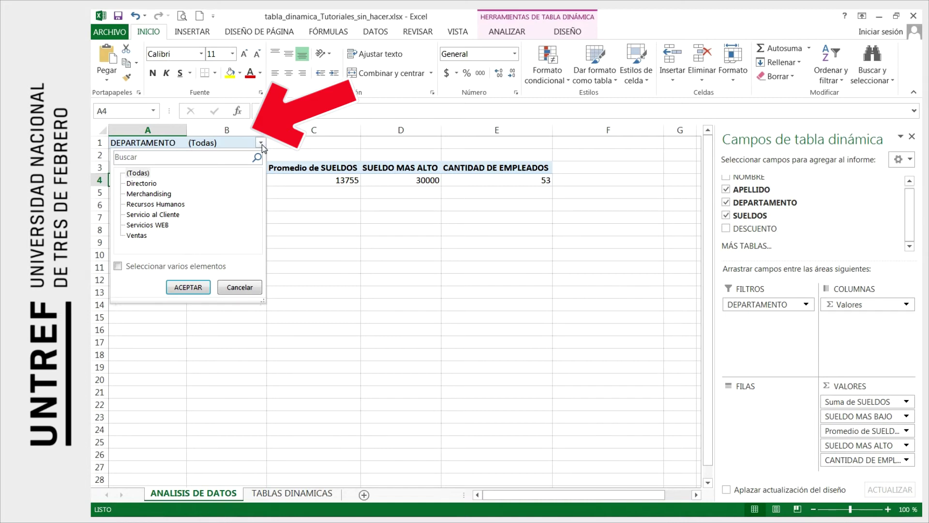
{"action": "left_click", "coordinate": [139, 174]}
{"action": "left_click", "coordinate": [174, 286]}
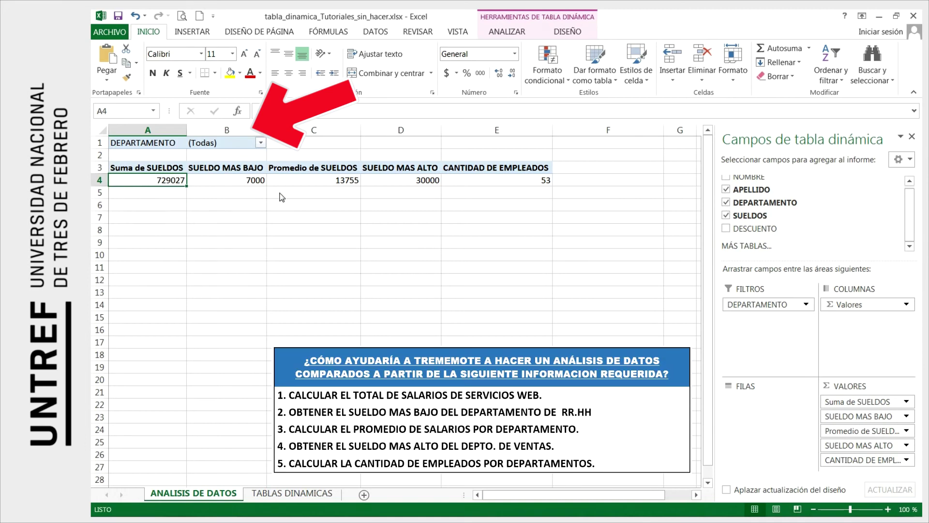
Step: Filter the report to Recursos Humanos and check that department's SUELDO MAS BAJO value
{"action": "left_click", "coordinate": [261, 144]}
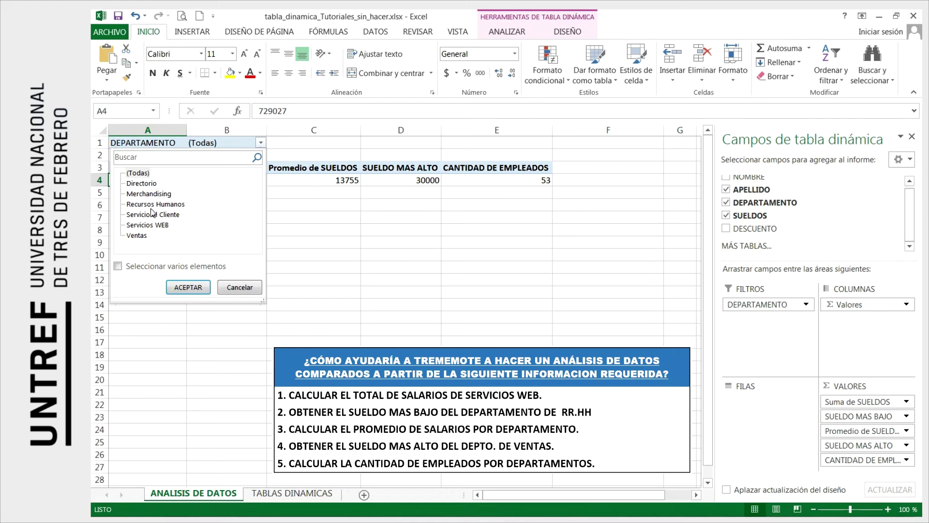
{"action": "left_click", "coordinate": [147, 204]}
{"action": "left_click", "coordinate": [188, 287]}
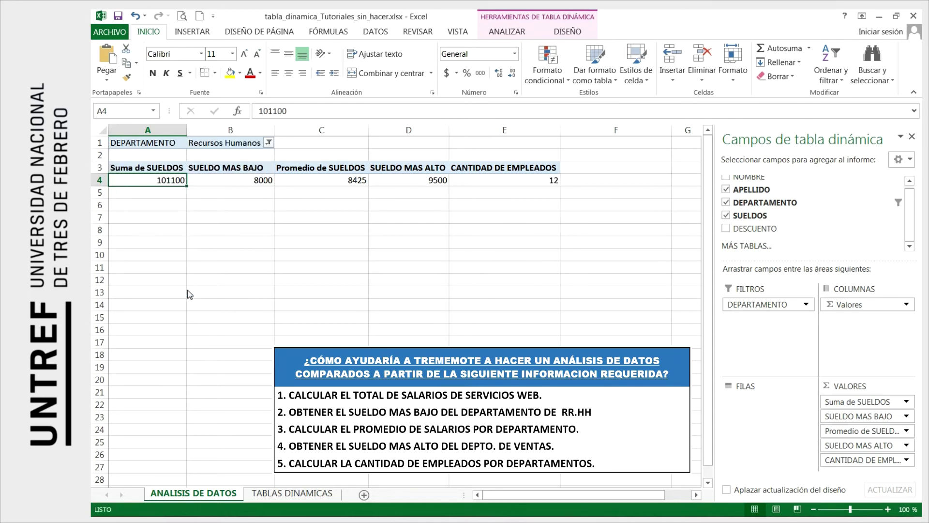
{"action": "left_click", "coordinate": [257, 171]}
{"action": "left_click", "coordinate": [235, 183]}
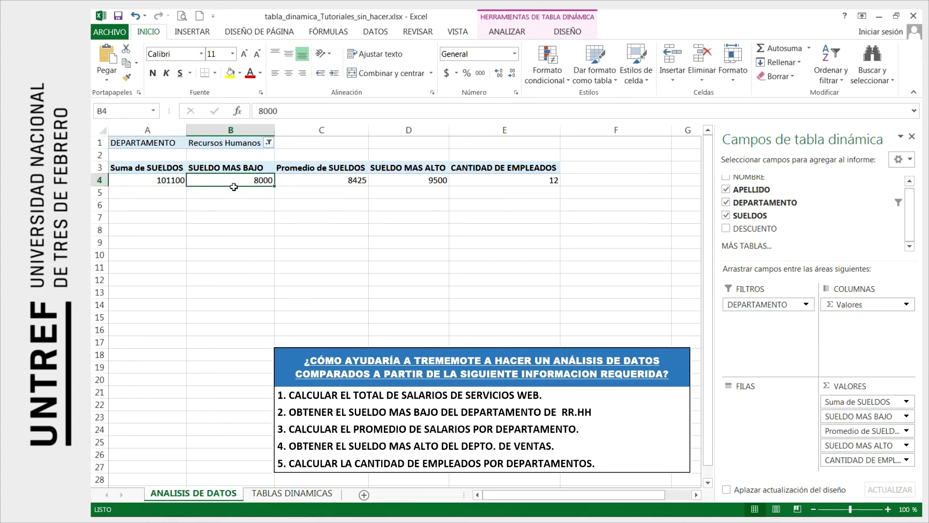
Step: Set the report filter back to (Todas) and return DEPARTAMENTO to the row labels
{"action": "left_click", "coordinate": [268, 143]}
{"action": "left_click", "coordinate": [147, 174]}
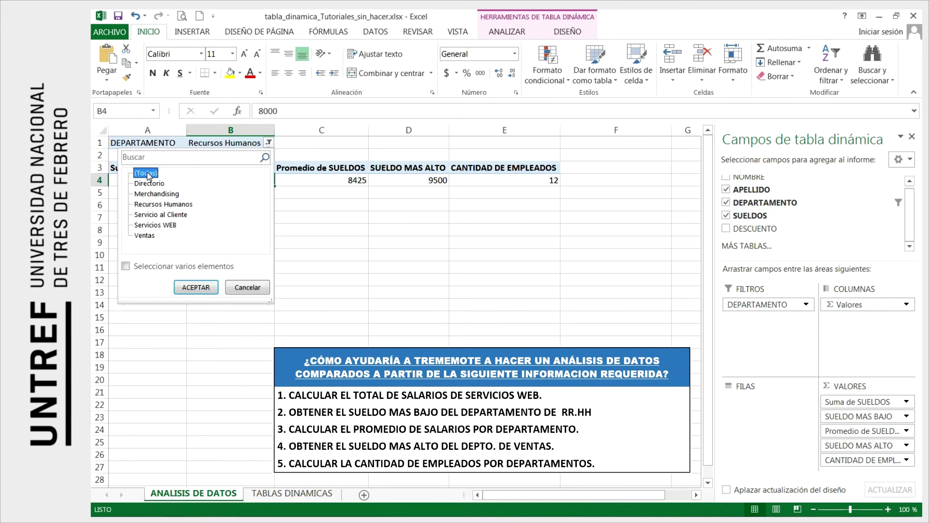
{"action": "left_click", "coordinate": [195, 287]}
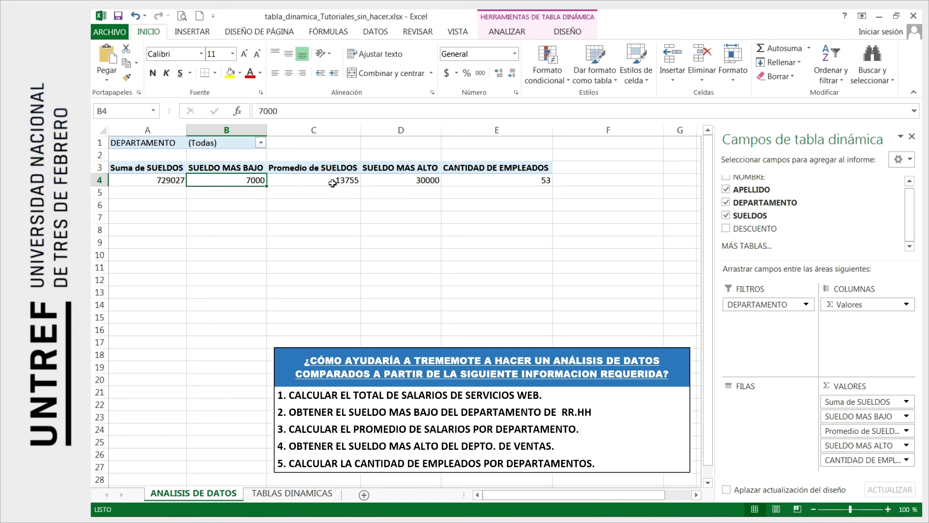
{"action": "left_click_drag", "start_coordinate": [756, 305], "coordinate": [758, 408]}
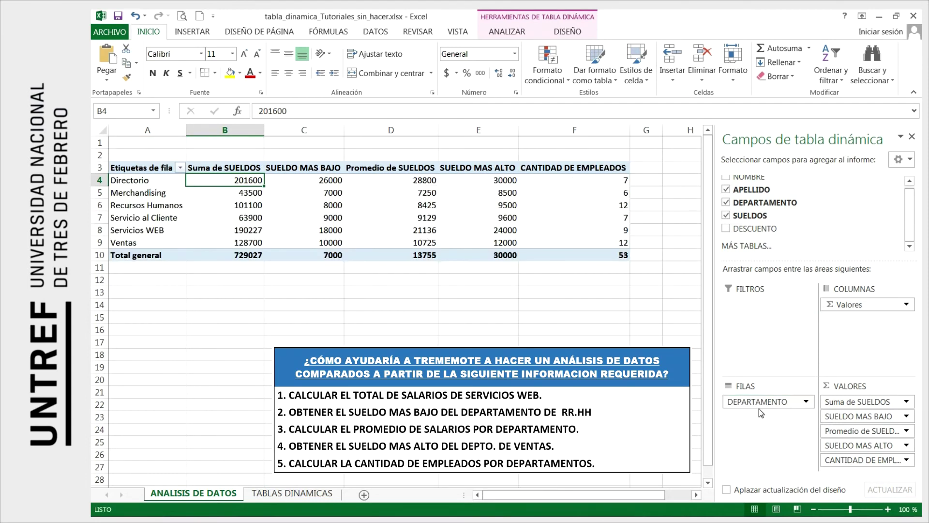
Step: Examine the Promedio de SUELDOS value of each department, from Directorio to Ventas
{"action": "left_click", "coordinate": [411, 181]}
{"action": "left_click", "coordinate": [409, 192]}
{"action": "left_click", "coordinate": [404, 205]}
{"action": "left_click", "coordinate": [401, 218]}
{"action": "left_click", "coordinate": [400, 230]}
{"action": "left_click", "coordinate": [395, 242]}
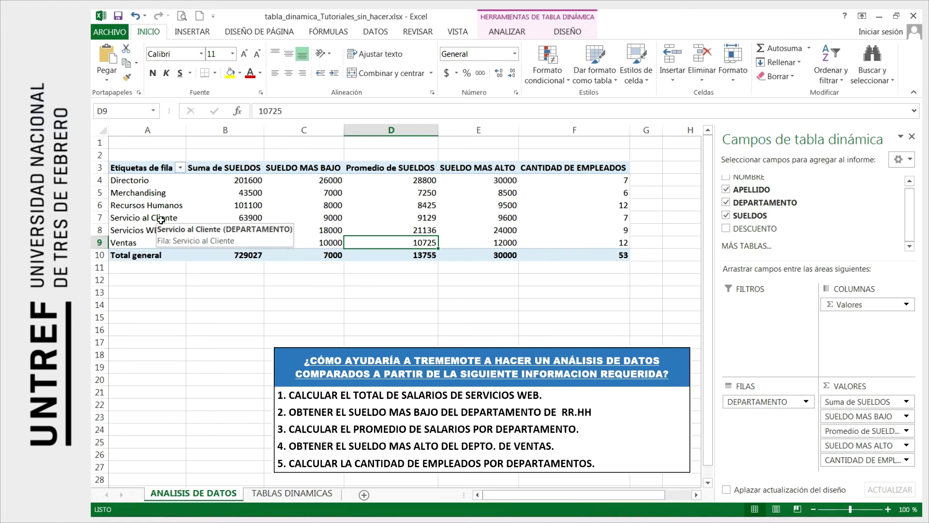
Step: Filter the row labels to show only Ventas and check its SUELDO MAS ALTO value
{"action": "left_click", "coordinate": [180, 167]}
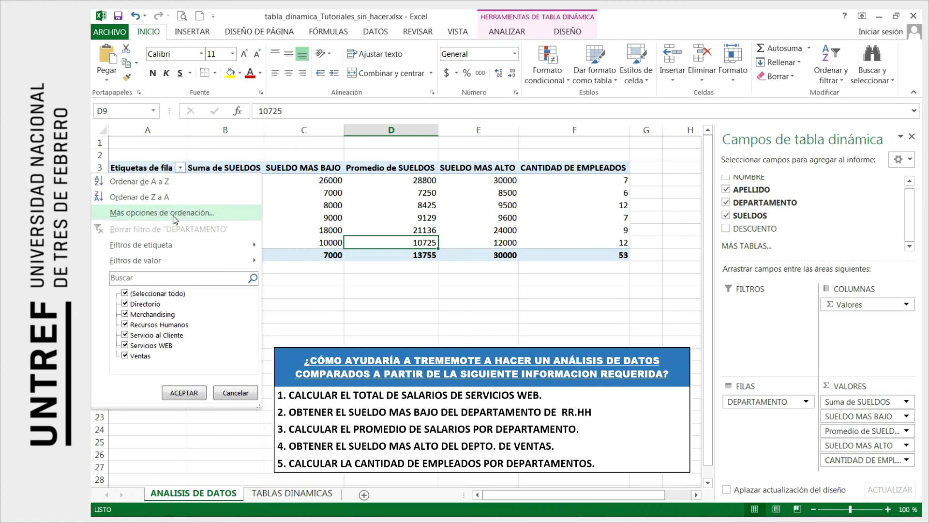
{"action": "left_click", "coordinate": [125, 294]}
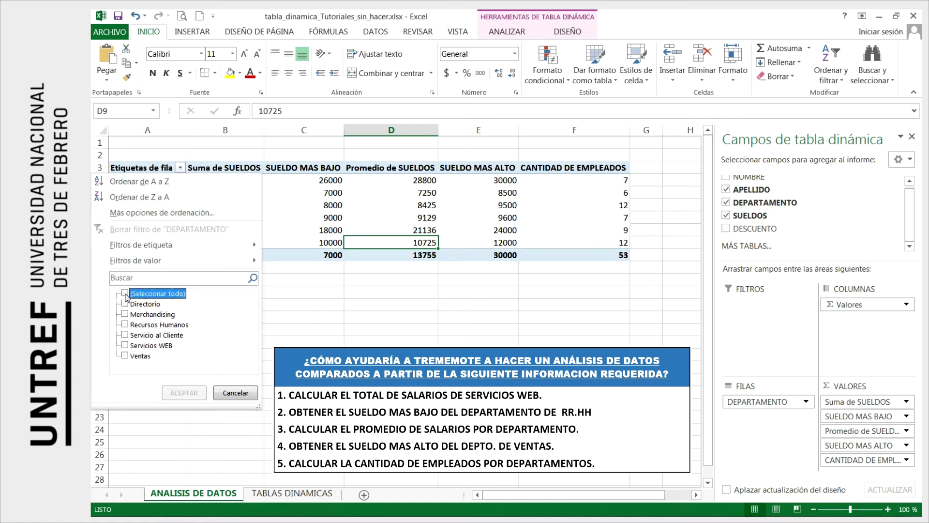
{"action": "left_click", "coordinate": [125, 354]}
{"action": "left_click", "coordinate": [191, 393]}
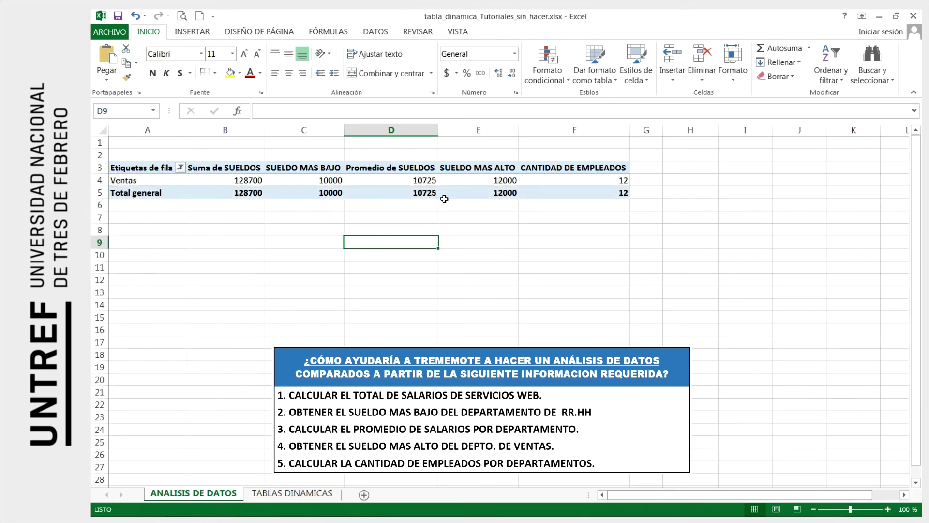
{"action": "left_click", "coordinate": [495, 192]}
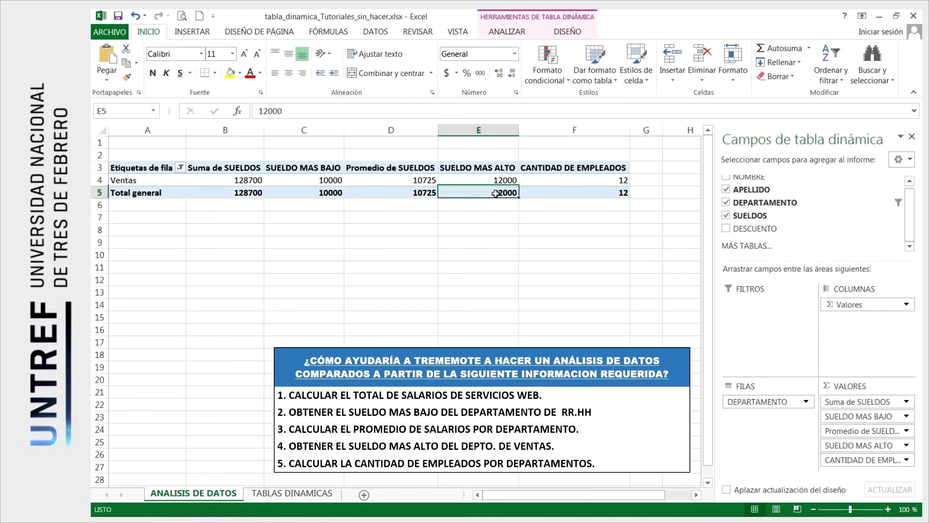
{"action": "left_click", "coordinate": [491, 182]}
{"action": "left_click", "coordinate": [488, 192]}
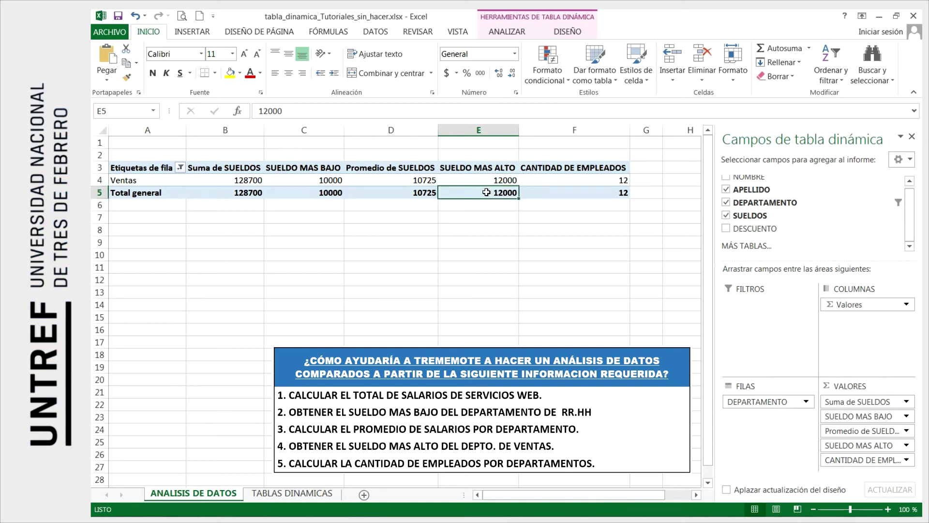
Step: Select all departments again in the row label filter
{"action": "left_click", "coordinate": [179, 168]}
{"action": "left_click", "coordinate": [125, 292]}
{"action": "left_click", "coordinate": [184, 393]}
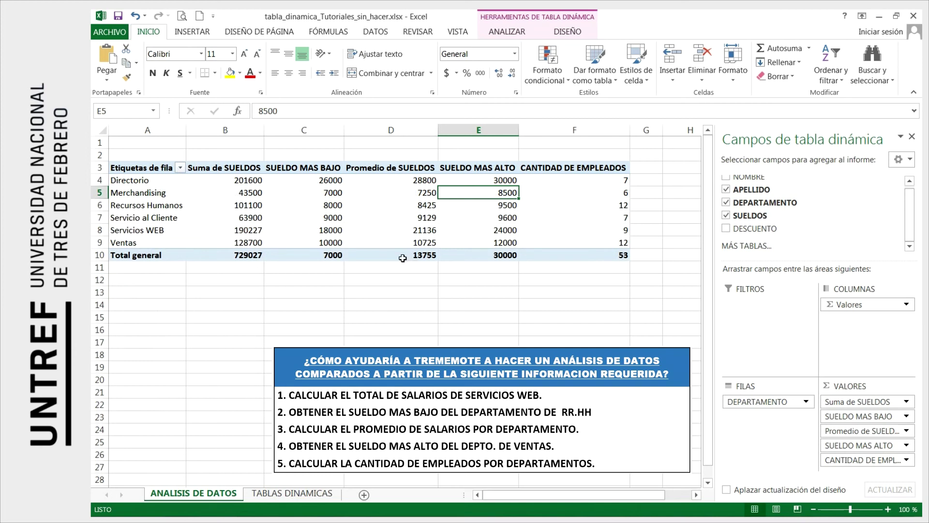
Step: Review the employee count of each department, from Directorio to Ventas, and the general total
{"action": "mouse_move", "coordinate": [403, 258]}
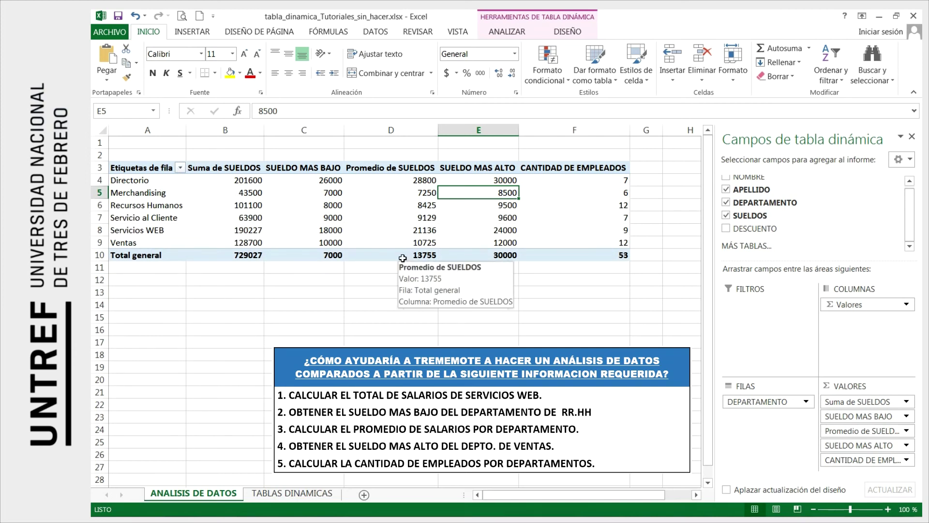
{"action": "left_click", "coordinate": [599, 182]}
{"action": "left_click", "coordinate": [584, 193]}
{"action": "left_click", "coordinate": [581, 205]}
{"action": "left_click", "coordinate": [580, 219]}
{"action": "left_click", "coordinate": [582, 233]}
{"action": "left_click", "coordinate": [580, 241]}
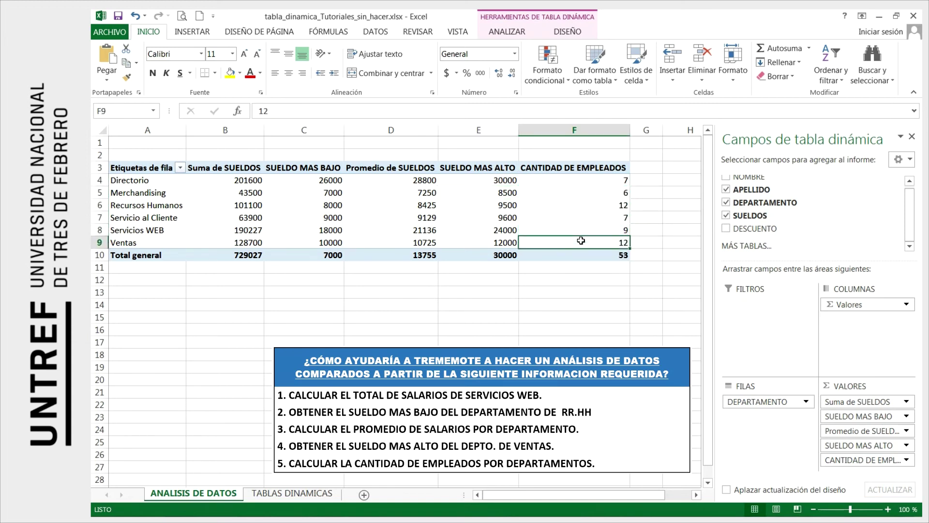
{"action": "left_click", "coordinate": [584, 257]}
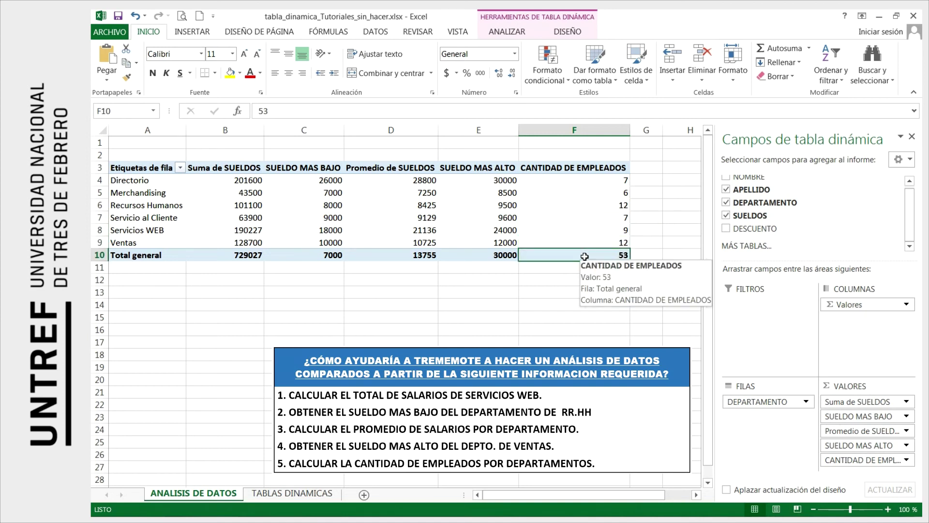
Step: Insert a blank row at row 60 of the employee list on the TABLAS DINAMICAS sheet
{"action": "left_click", "coordinate": [299, 494]}
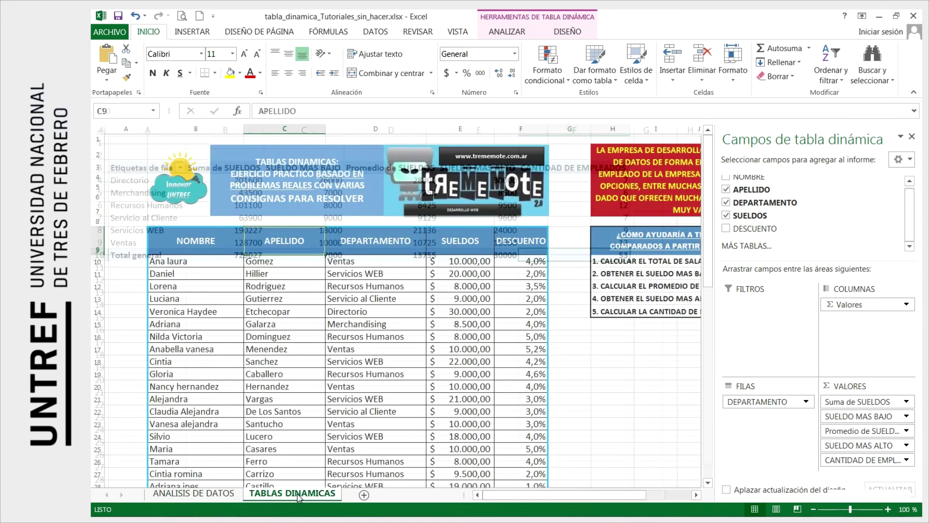
{"action": "left_click", "coordinate": [392, 363]}
{"action": "scroll", "coordinate": [348, 335], "scroll_direction": "down", "scroll_amount": 6}
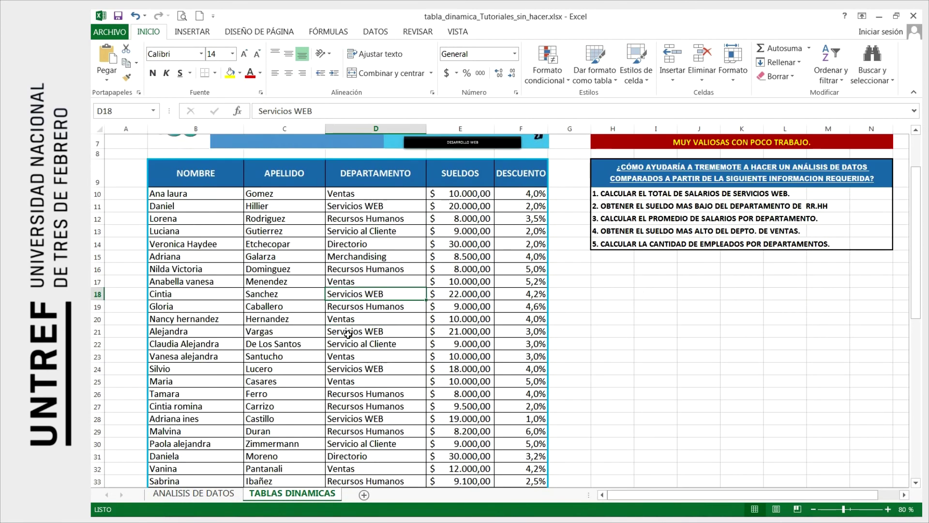
{"action": "scroll", "coordinate": [350, 334], "scroll_direction": "down", "scroll_amount": 6}
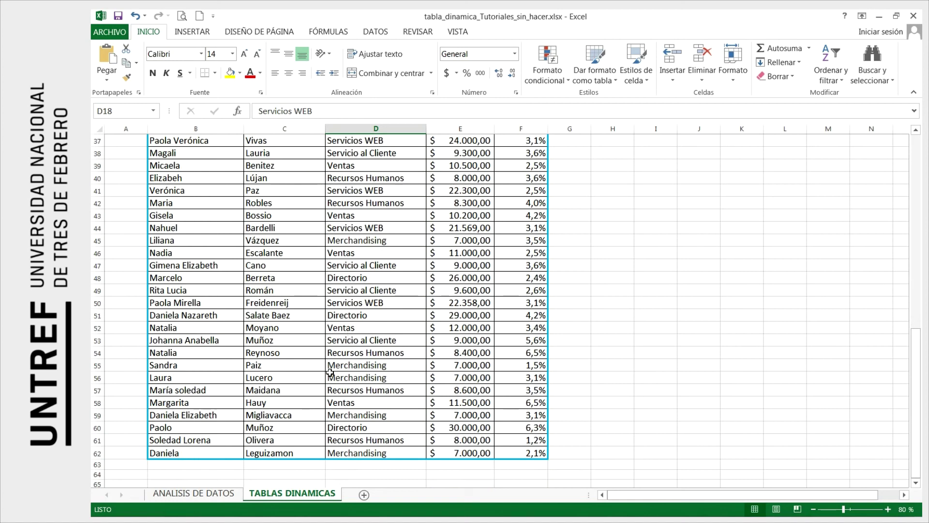
{"action": "right_click", "coordinate": [96, 428]}
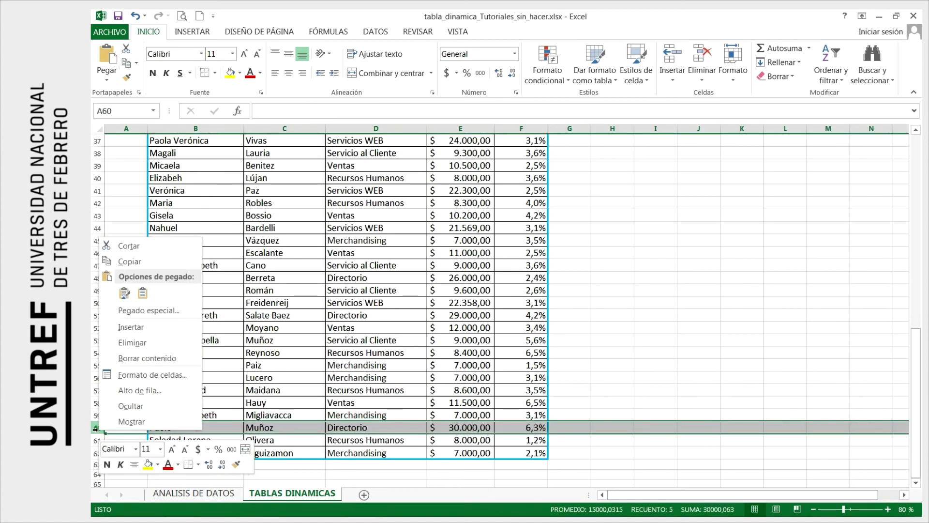
{"action": "left_click", "coordinate": [145, 327]}
Step: Enter the new employee's first name and surname in the NOMBRE and APELLIDO columns of blank row 60
{"action": "left_click", "coordinate": [194, 429]}
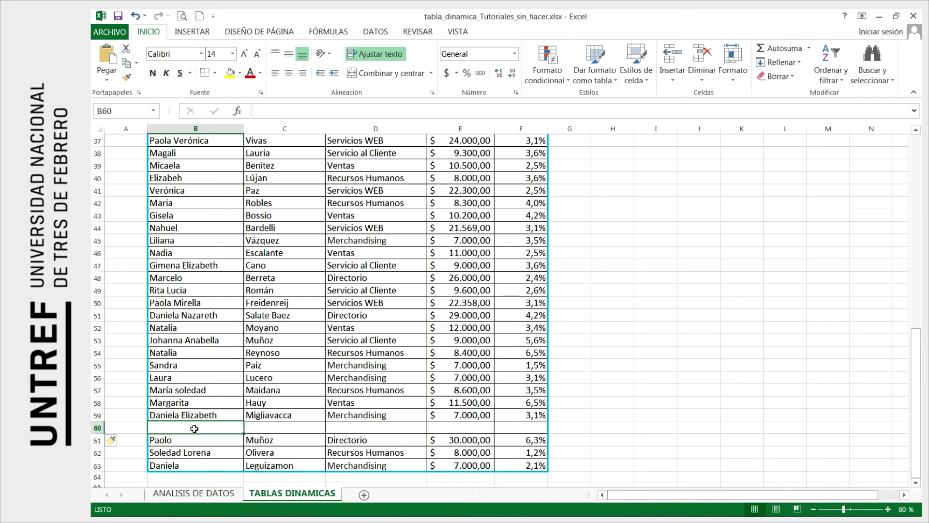
{"action": "type", "text": "J"}
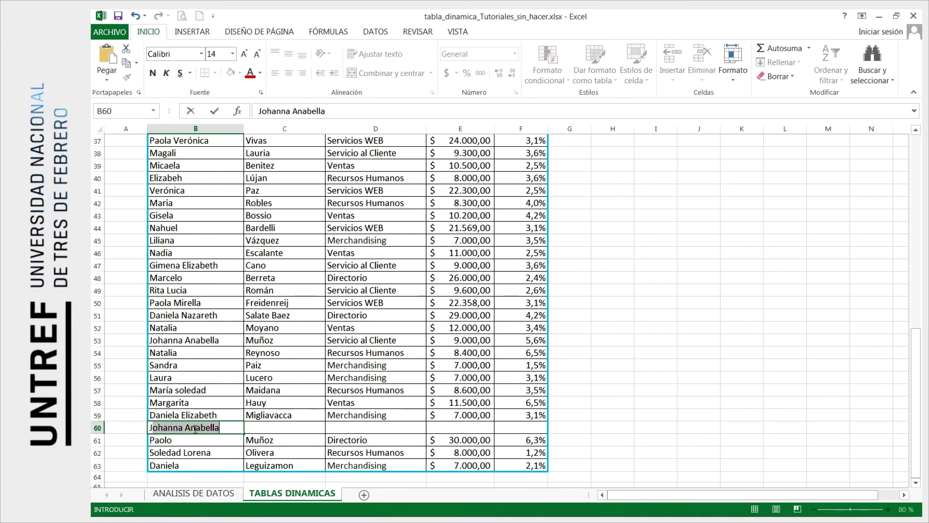
{"action": "key", "text": "BackSpace"}
{"action": "type", "text": "AZMIN"}
{"action": "key", "text": "BackSpace"}
{"action": "key", "text": "BackSpace"}
{"action": "key", "text": "BackSpace"}
{"action": "key", "text": "BackSpace"}
{"action": "key", "text": "BackSpace"}
{"action": "type", "text": "azmin"}
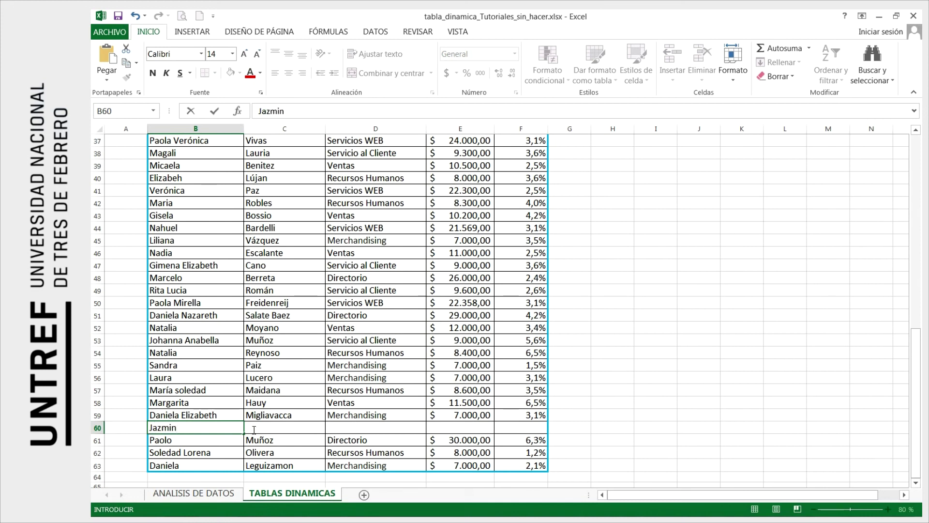
{"action": "left_click", "coordinate": [261, 430]}
{"action": "type", "text": "Verocay"}
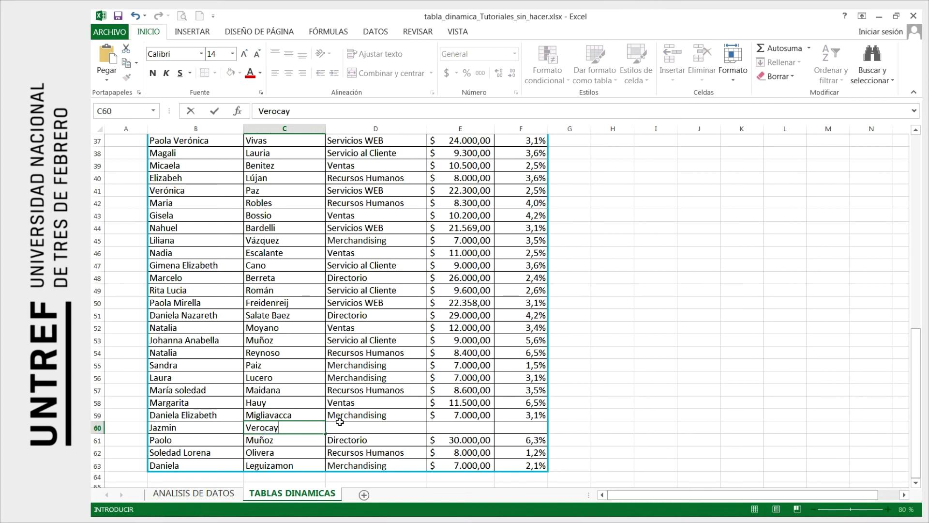
Step: Complete the new employee's row 60 with department Ventas, salary 10000 and discount 2,4%
{"action": "left_click", "coordinate": [359, 427]}
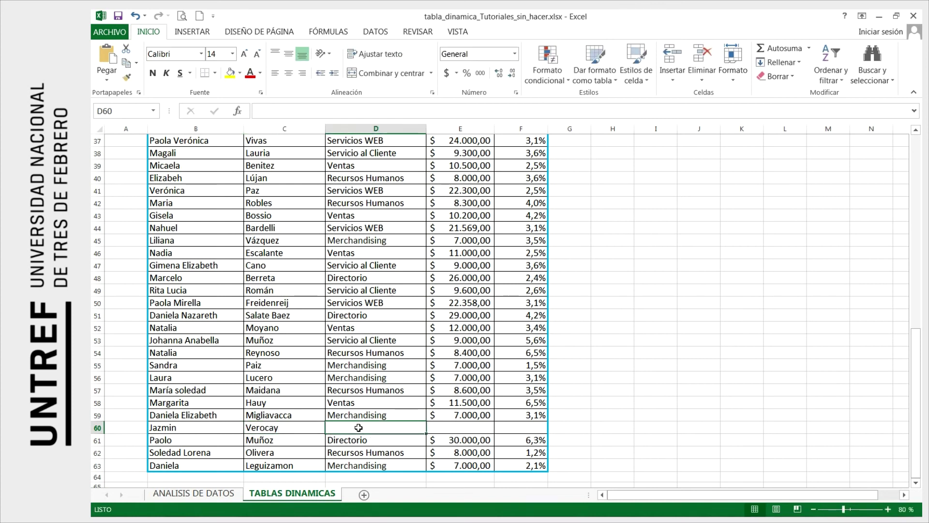
{"action": "type", "text": "Ventas"}
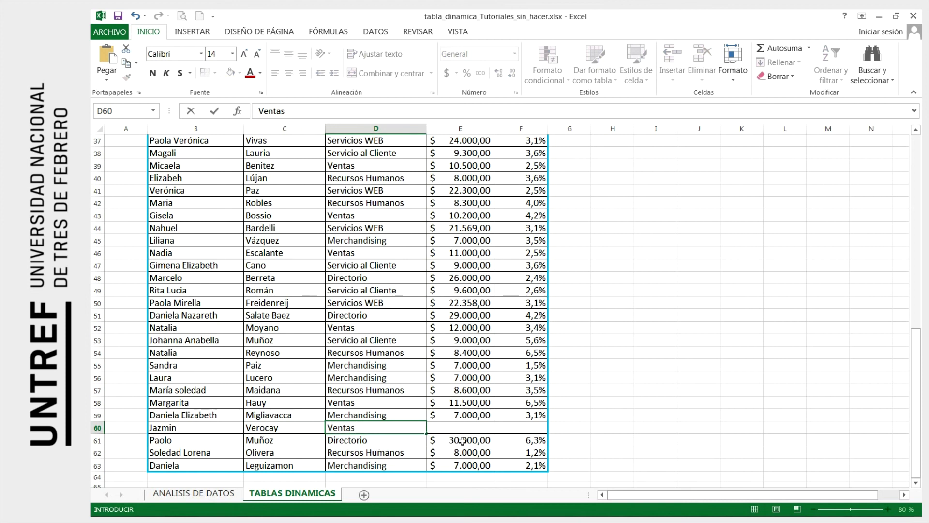
{"action": "left_click", "coordinate": [463, 428]}
{"action": "type", "text": "10000"}
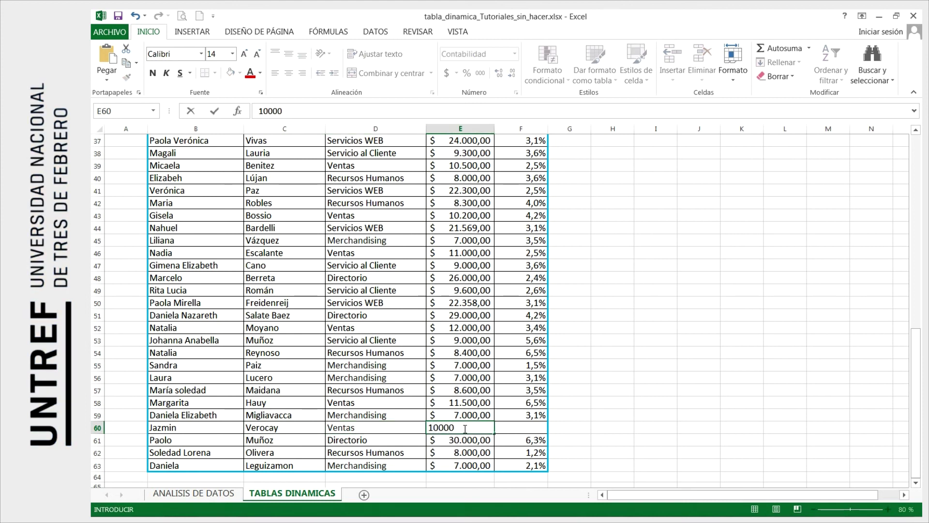
{"action": "left_click", "coordinate": [524, 429]}
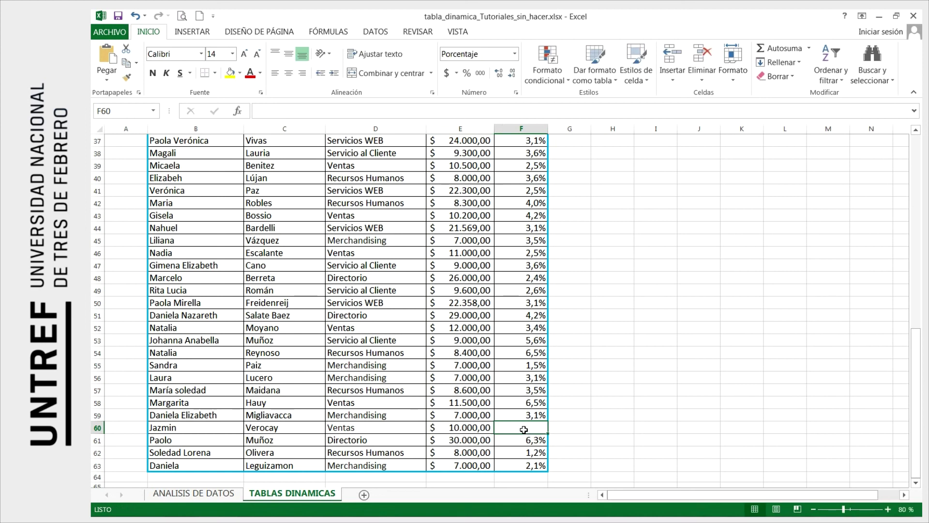
{"action": "type", "text": "2,4"}
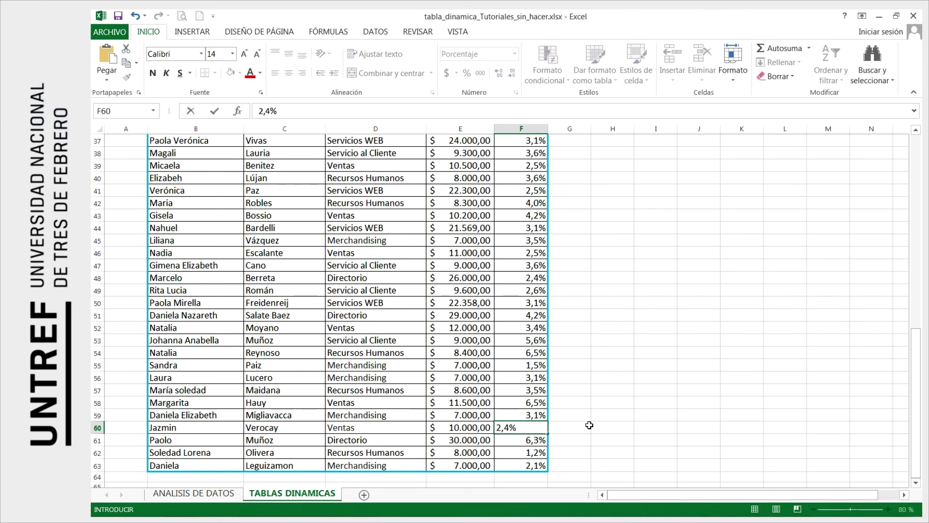
{"action": "key", "text": "Return"}
{"action": "left_click", "coordinate": [529, 427]}
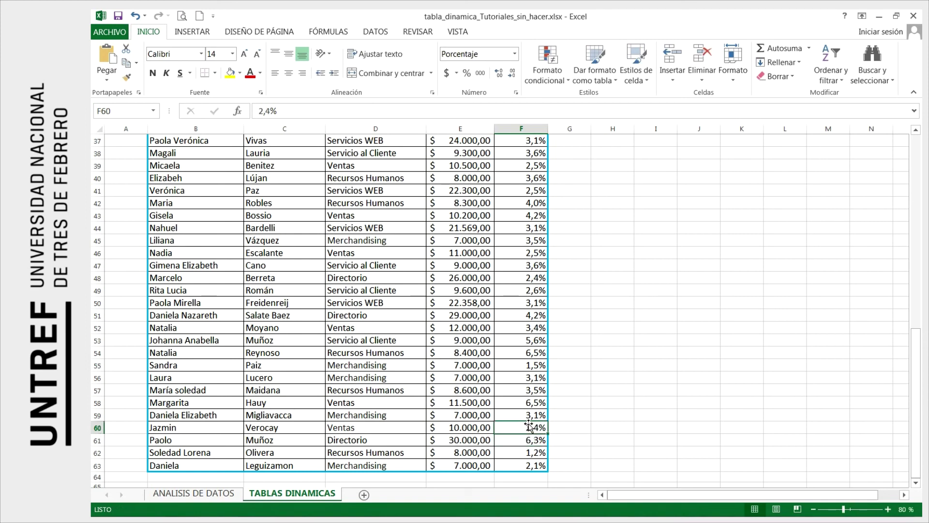
Step: Refresh the pivot table on the ANALISIS DE DATOS sheet to include the new employee's record
{"action": "left_click", "coordinate": [199, 495]}
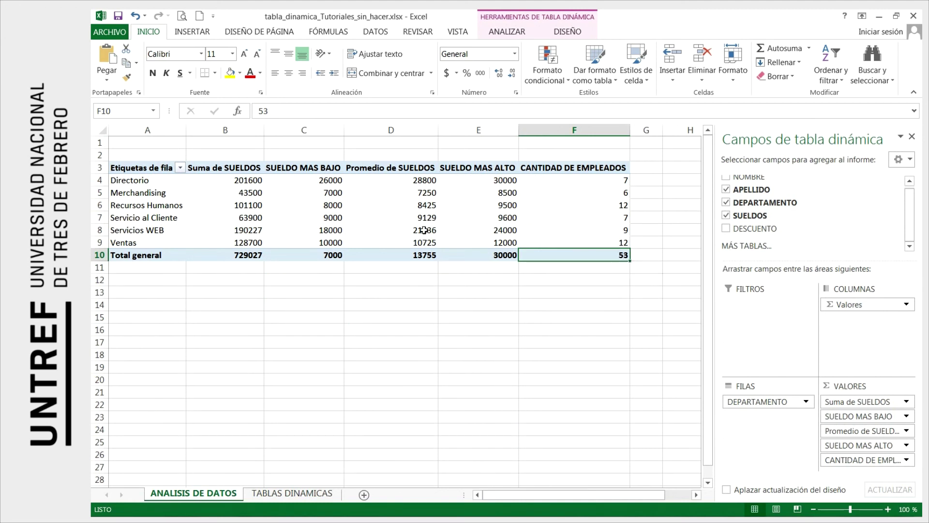
{"action": "left_click", "coordinate": [388, 205]}
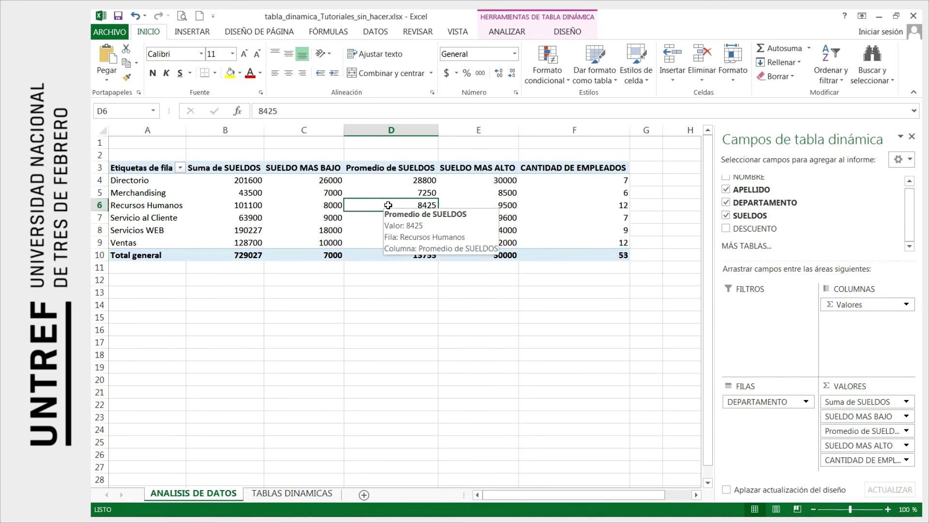
{"action": "right_click", "coordinate": [388, 205]}
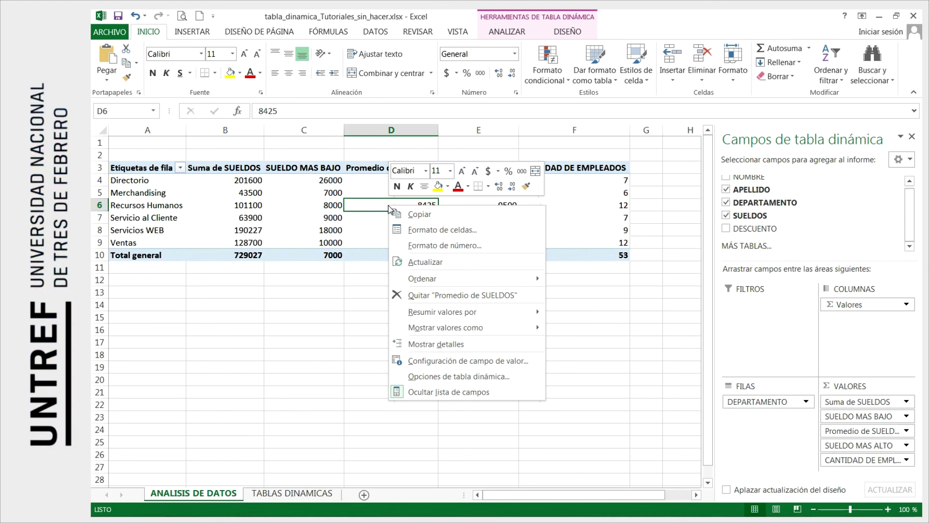
{"action": "left_click", "coordinate": [442, 263]}
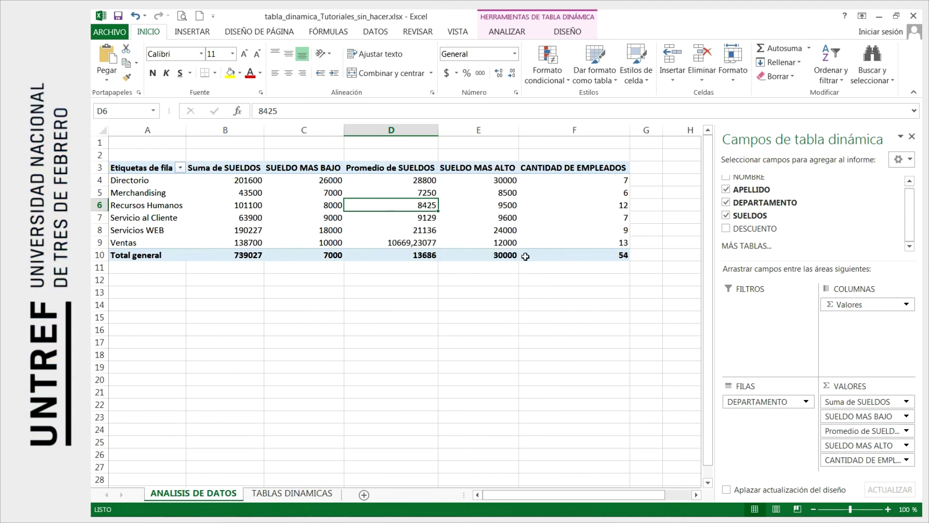
Step: Check the general employee total and the Ventas salary sum, average and employee count in the refreshed pivot table
{"action": "left_click", "coordinate": [614, 257]}
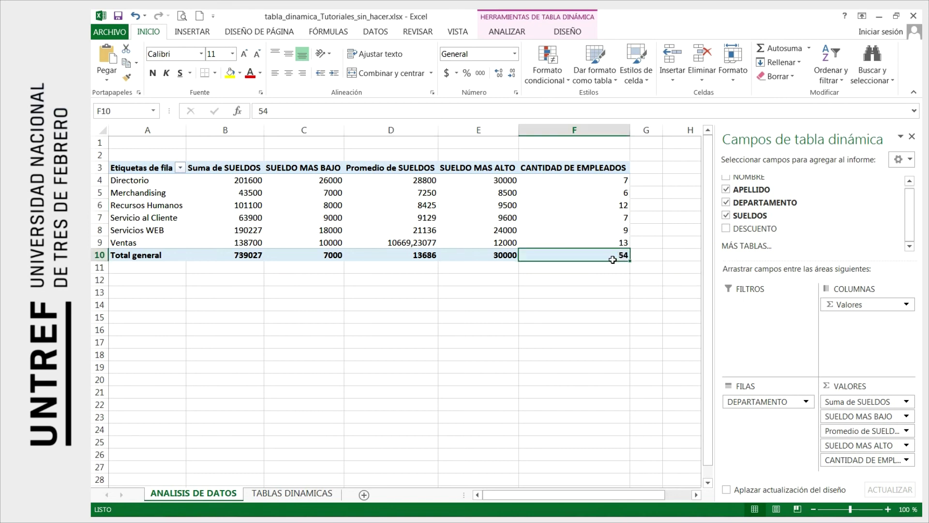
{"action": "left_click", "coordinate": [416, 245]}
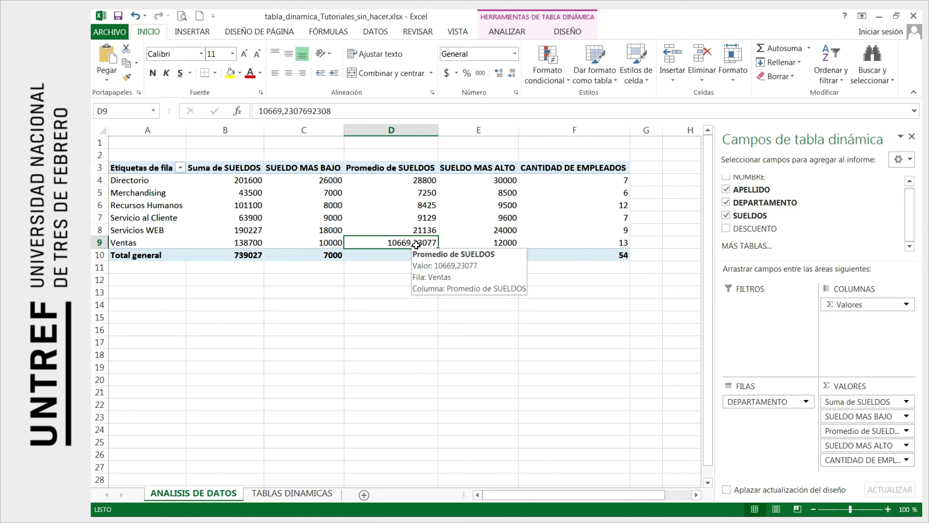
{"action": "left_click", "coordinate": [251, 242]}
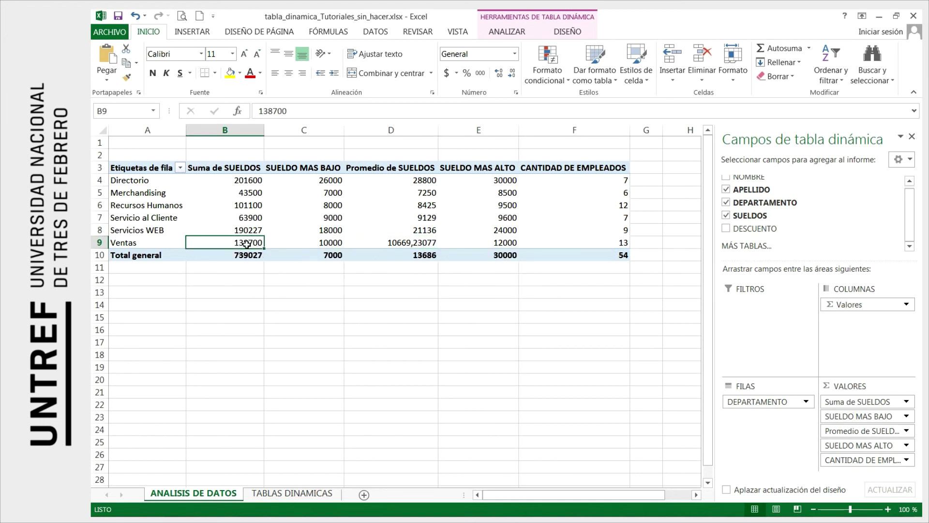
{"action": "left_click", "coordinate": [395, 240]}
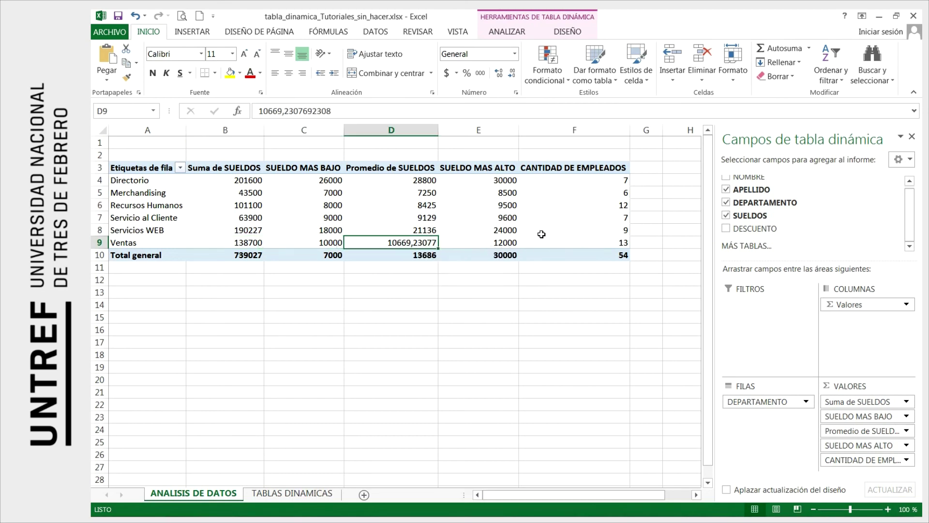
{"action": "left_click", "coordinate": [570, 243]}
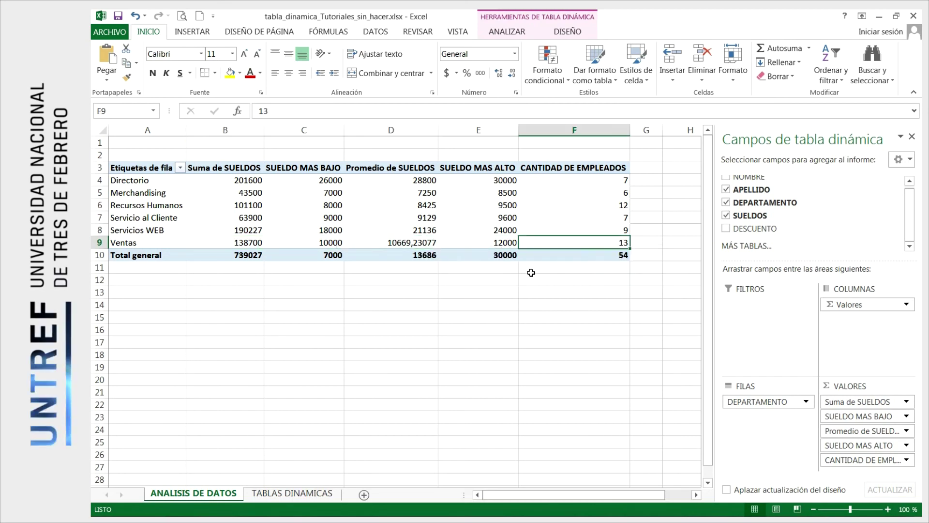